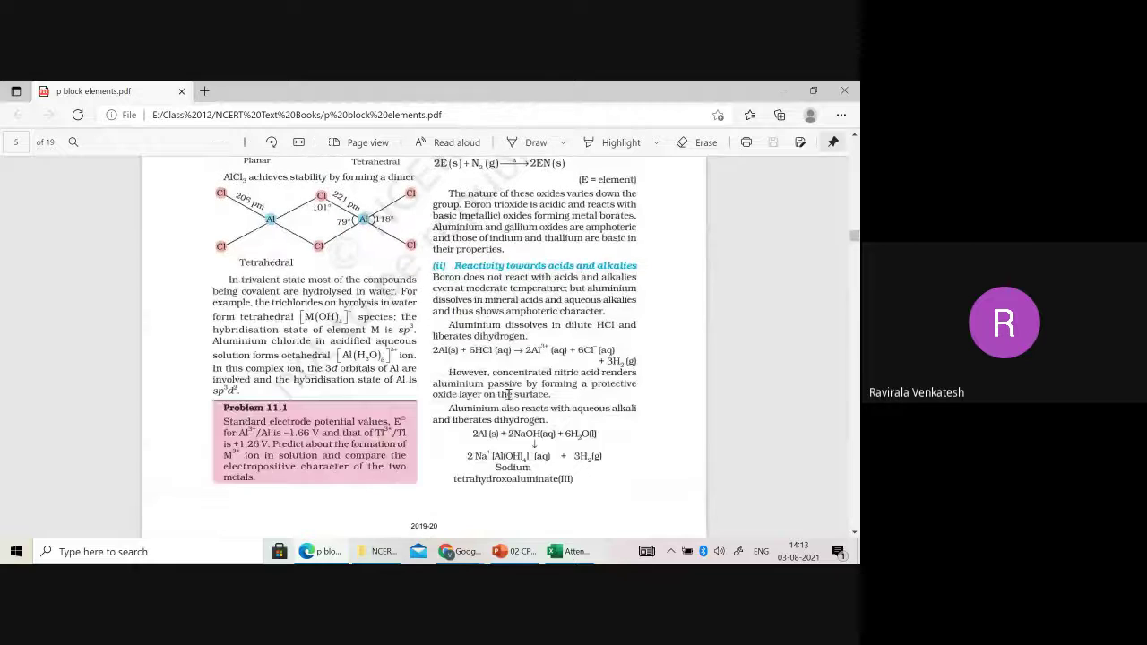
Look through the p block elements PDF from the aluminium reactivity section on page 5 to the group 14 properties on page 9
scroll(508, 394, down, 2)
scroll(508, 394, down, 1)
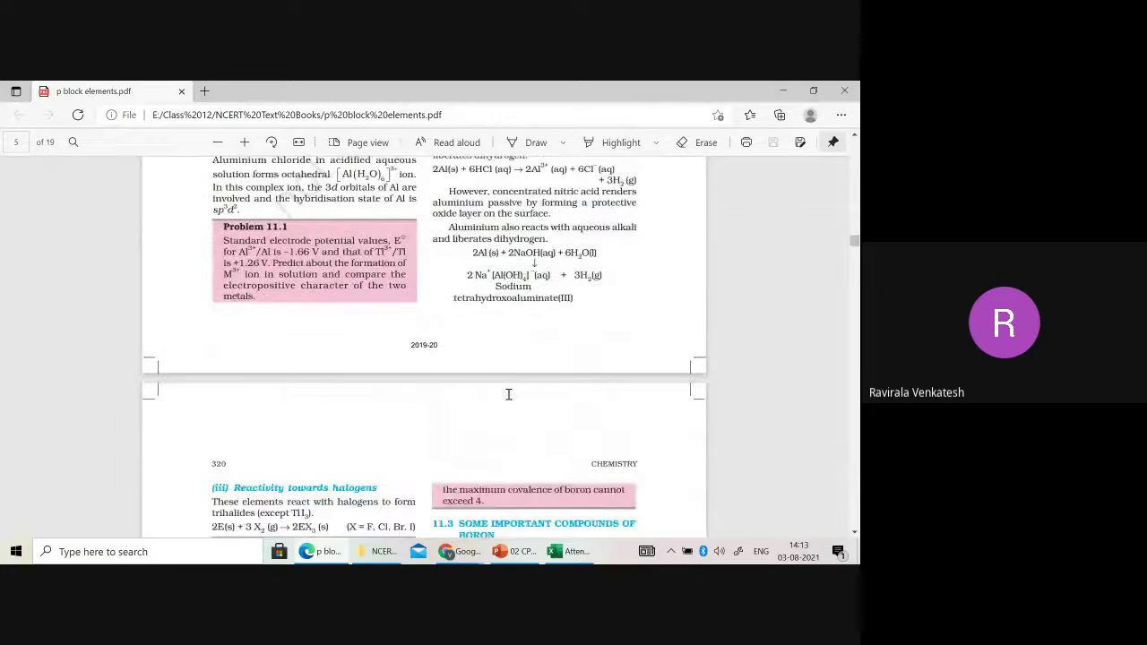
scroll(508, 394, down, 4)
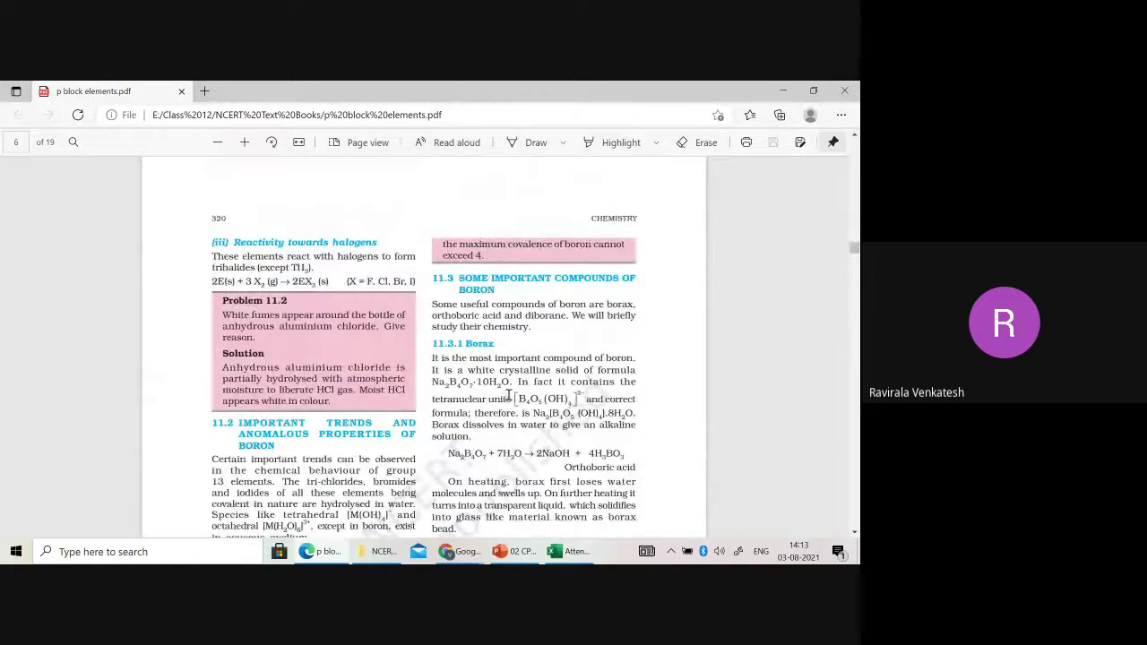
scroll(508, 394, down, 4)
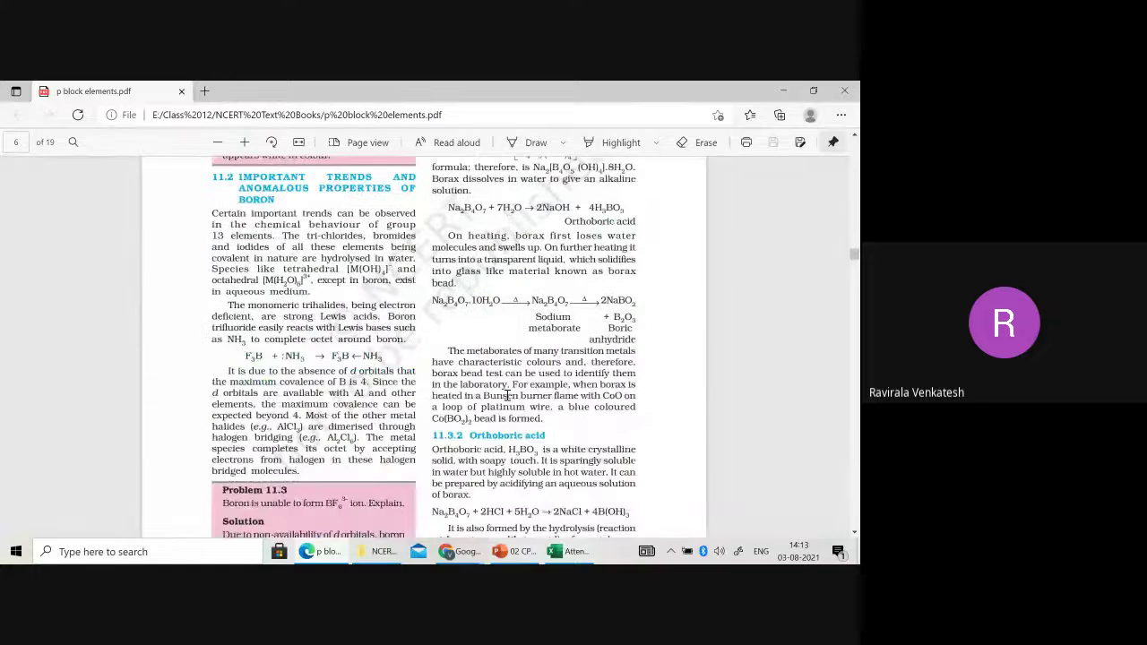
scroll(507, 395, down, 5)
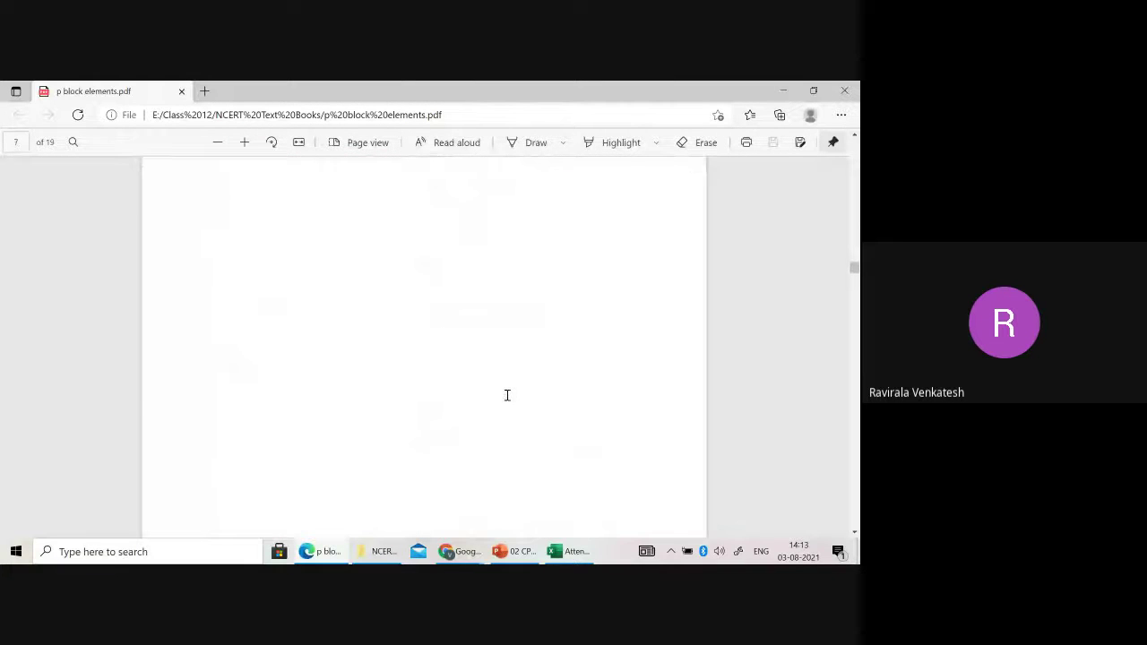
scroll(512, 430, down, 8)
scroll(519, 464, down, 5)
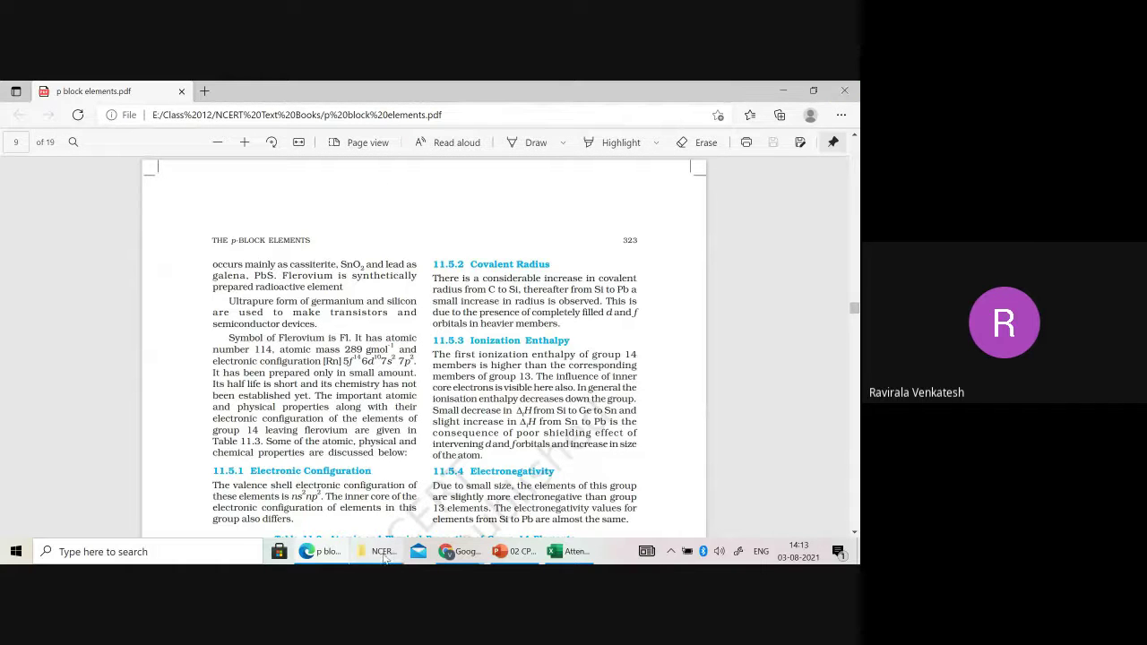
Open the p block elements PDF again from the NCERT Text Books folder and skim its first three pages before closing the duplicate
click(361, 552)
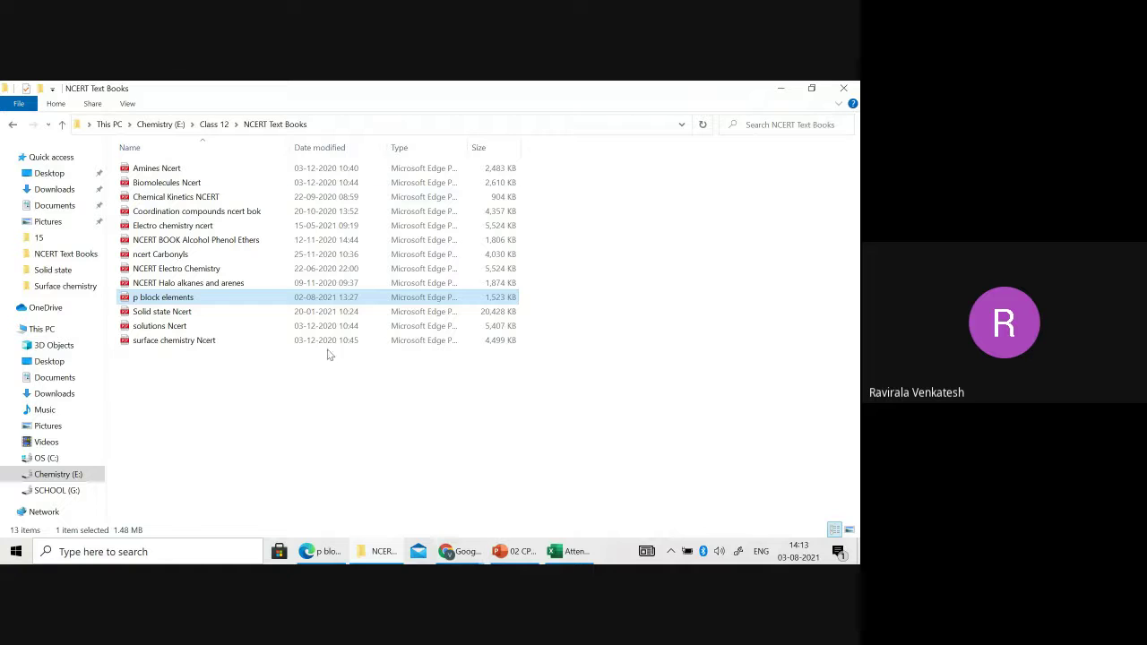
click(321, 551)
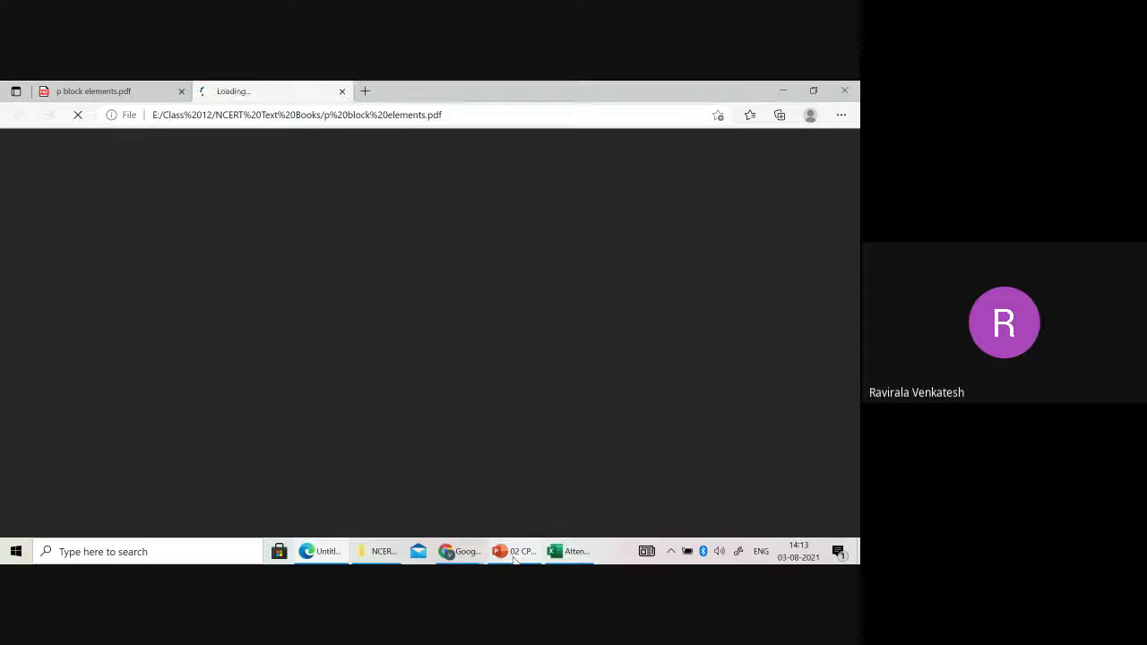
mouse_move(512, 556)
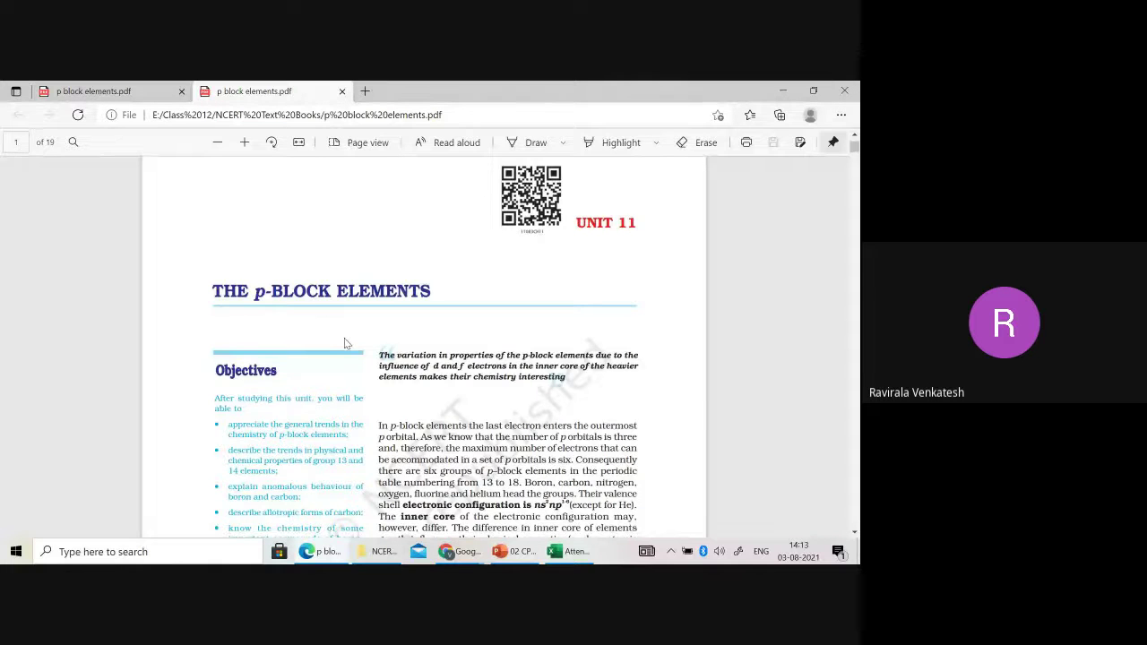
scroll(345, 341, down, 15)
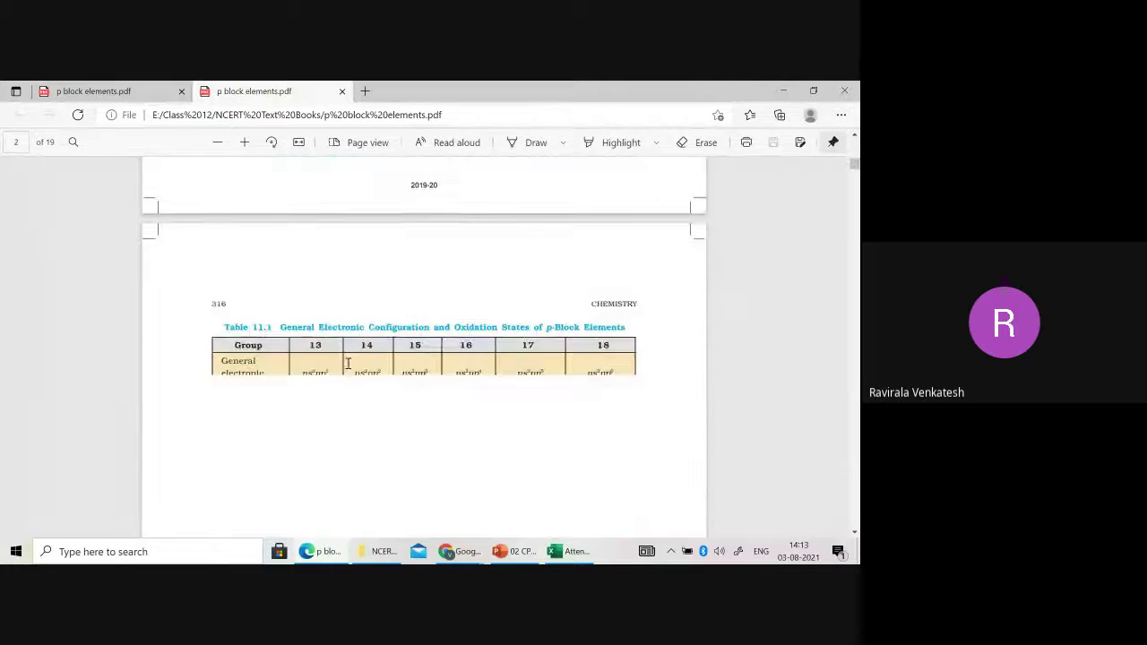
scroll(348, 363, down, 15)
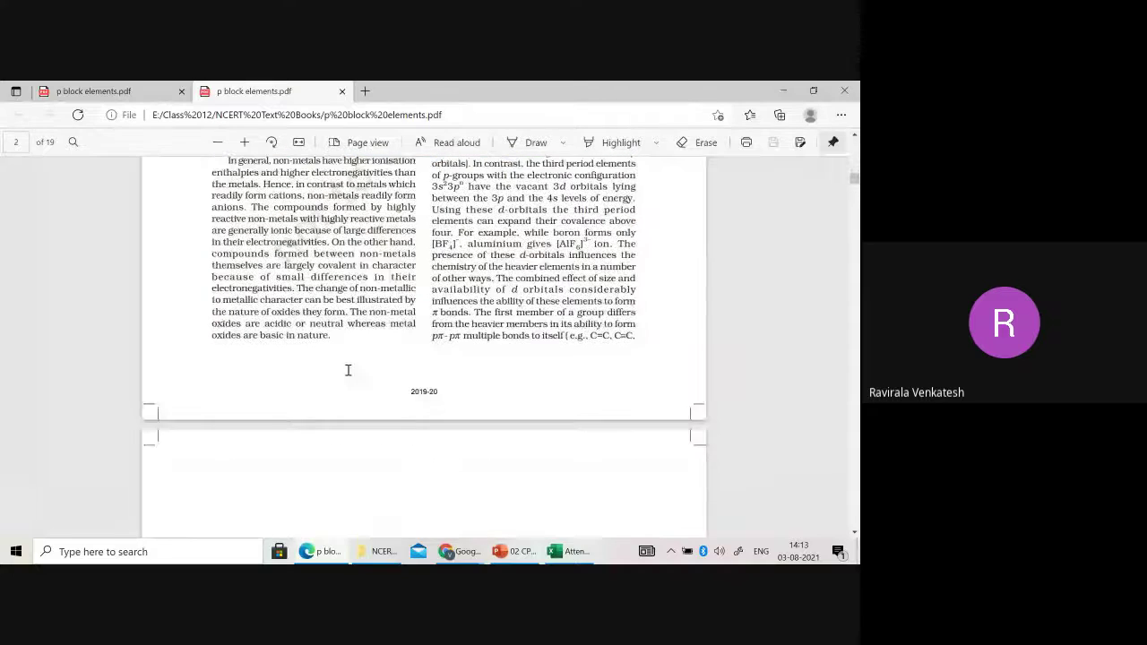
scroll(348, 370, down, 10)
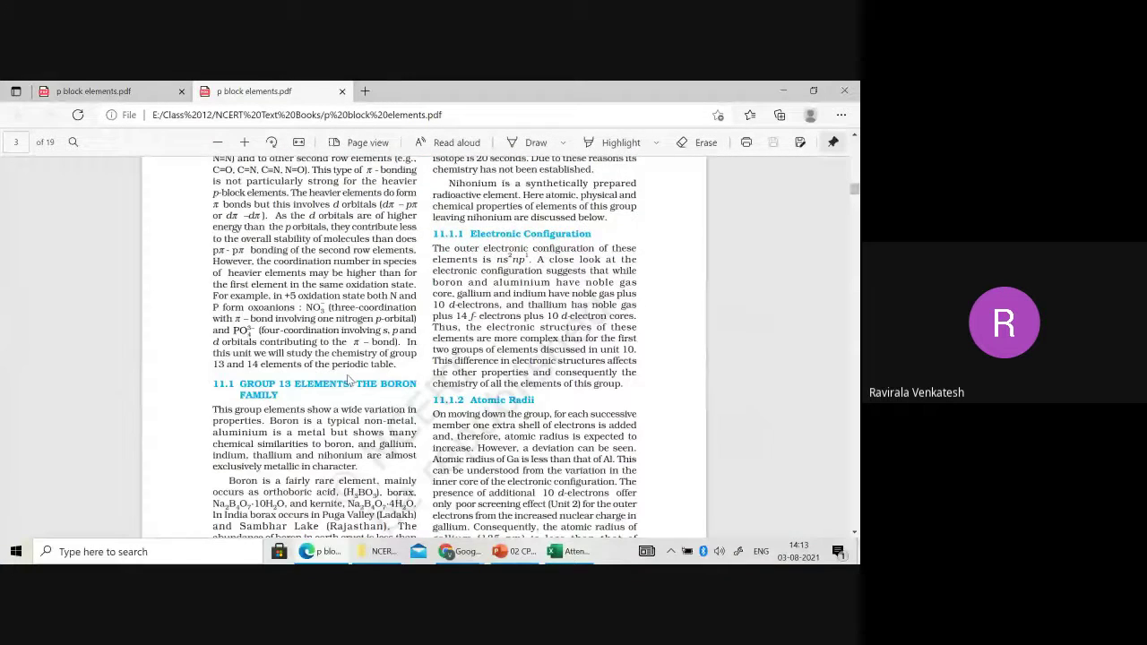
scroll(349, 380, down, 8)
scroll(348, 379, up, 5)
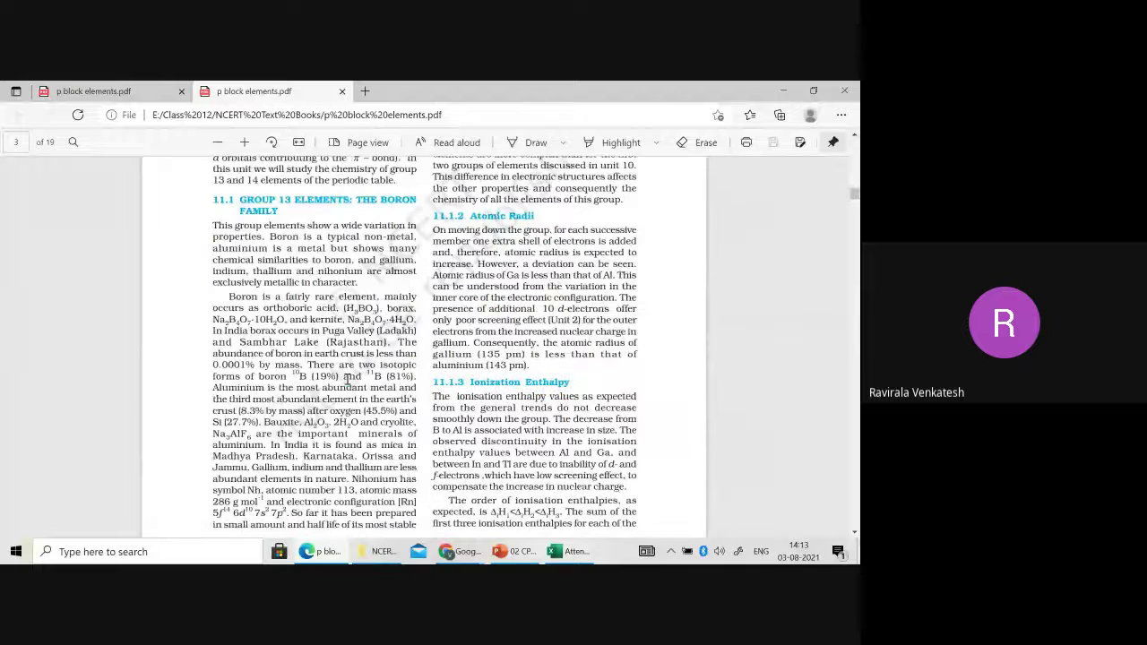
scroll(376, 367, down, 4)
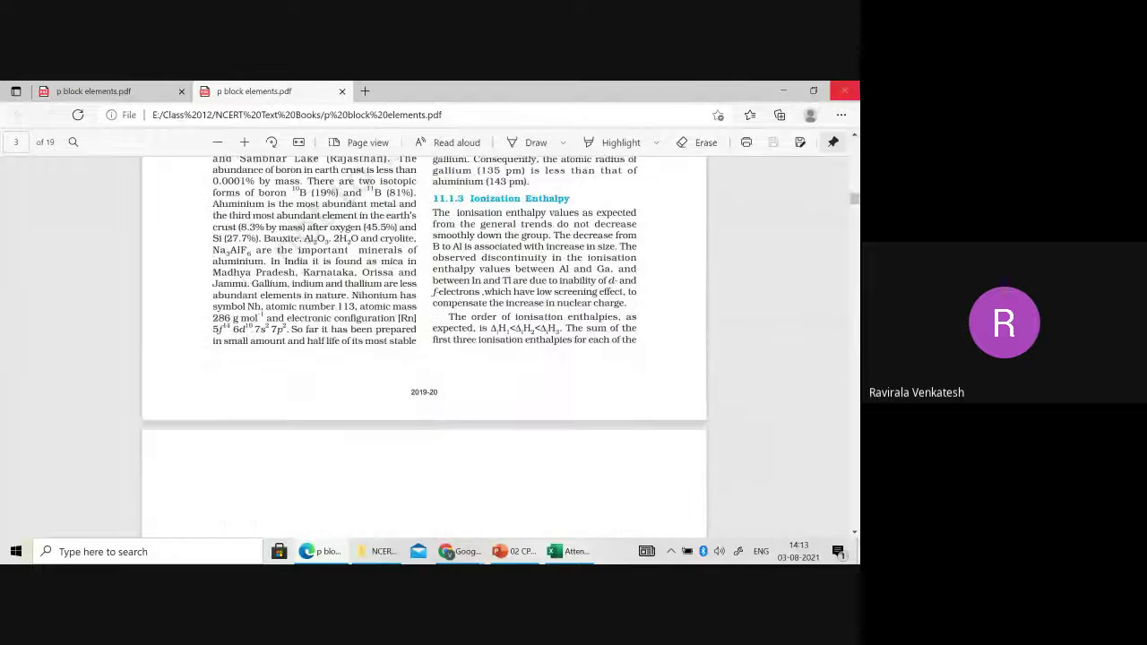
click(341, 91)
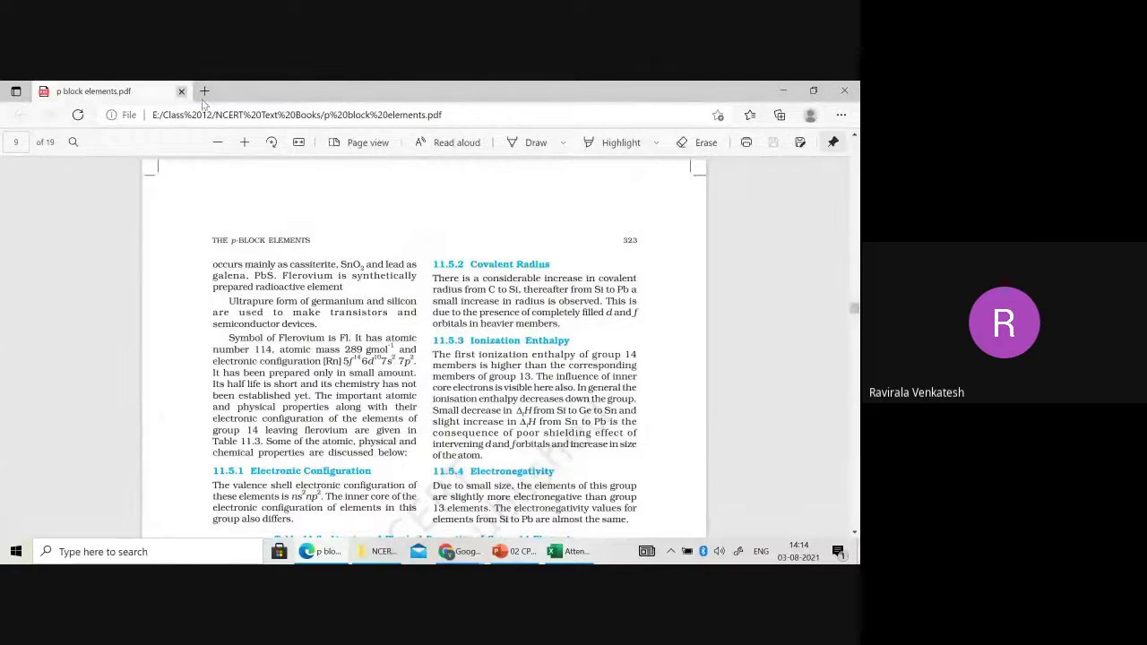
Switch to the 02 CP OF N presentation in PowerPoint and view the question on slide 11
click(520, 561)
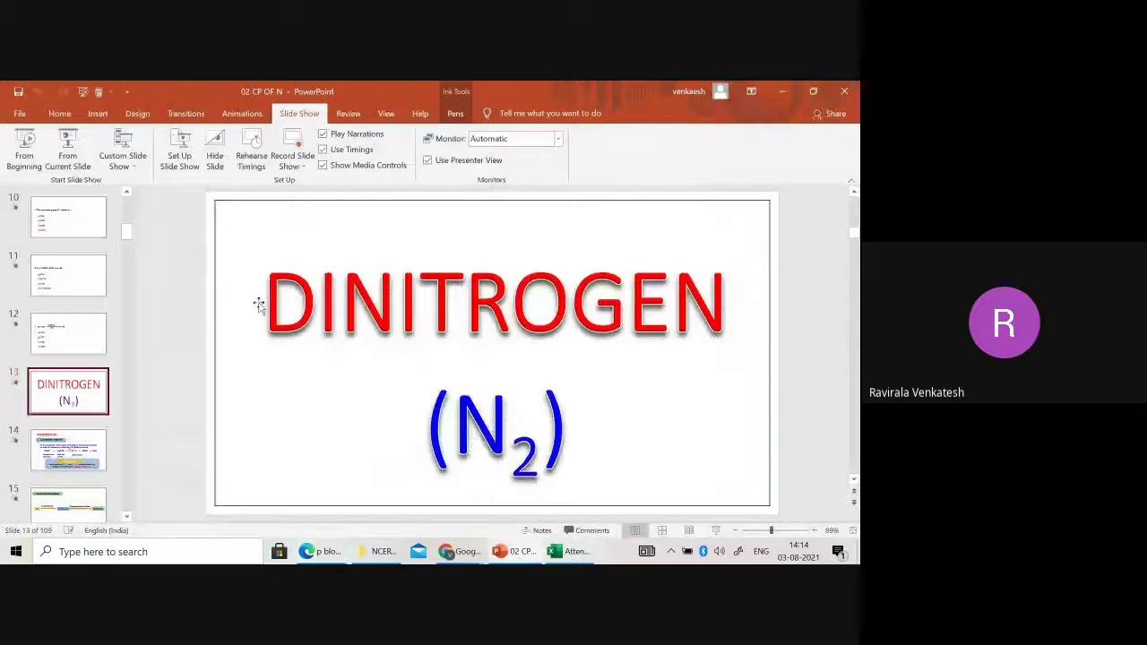
scroll(208, 313, up, 2)
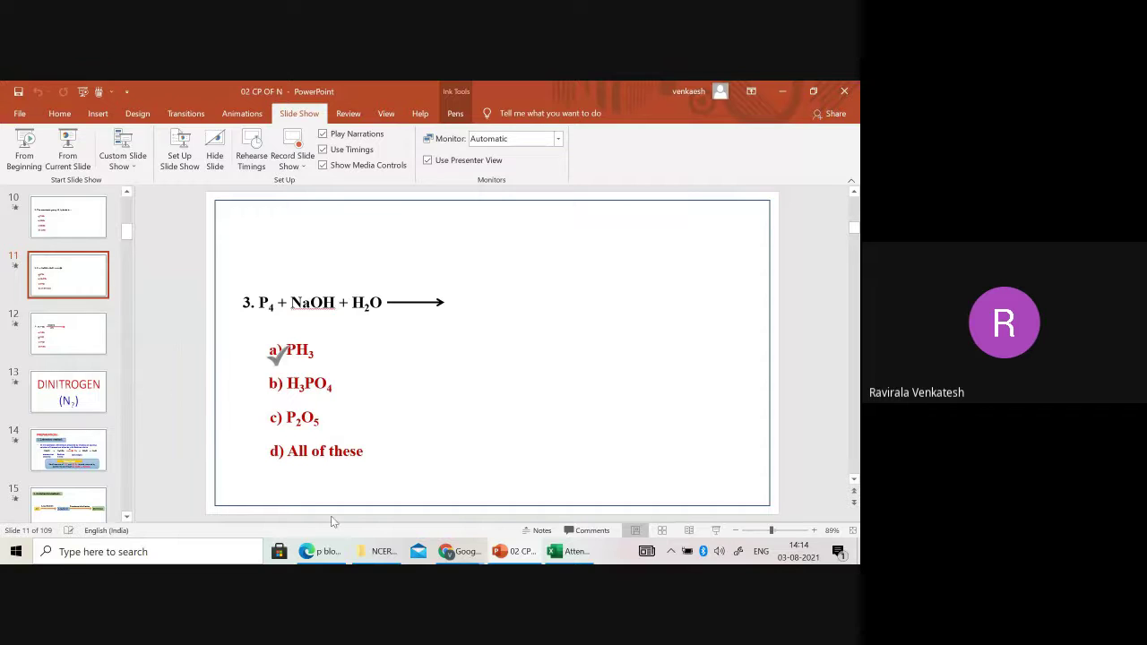
Switch to the Class 12A attendance workbook in Excel and review the August attendance on Sheet1 down to the last student
click(587, 561)
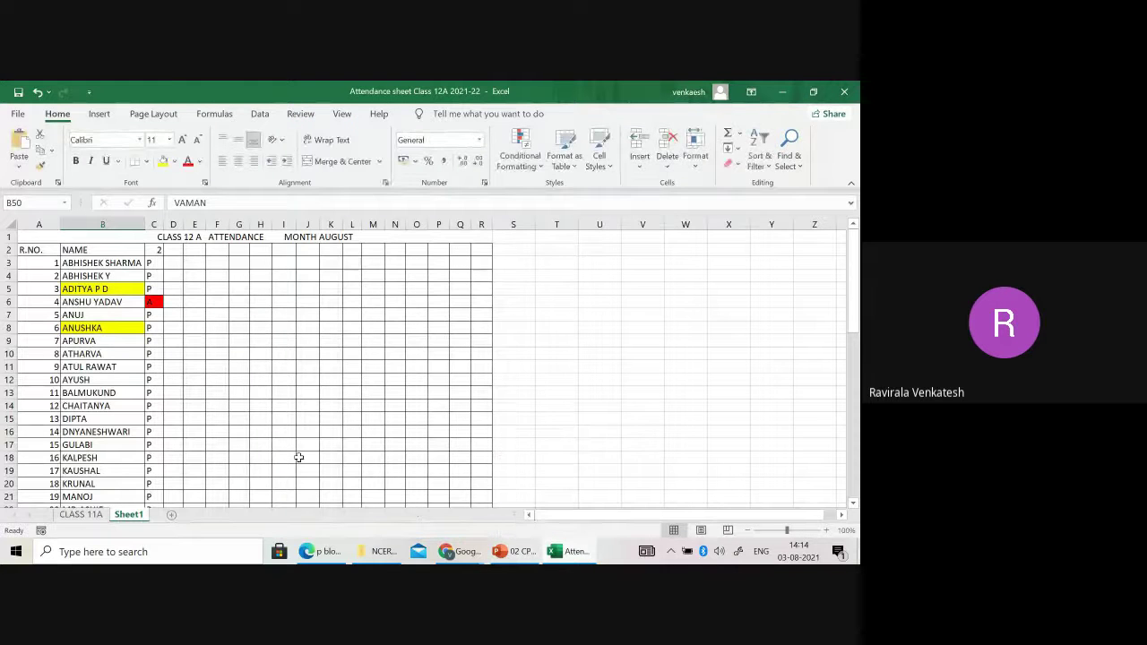
scroll(115, 387, down, 1)
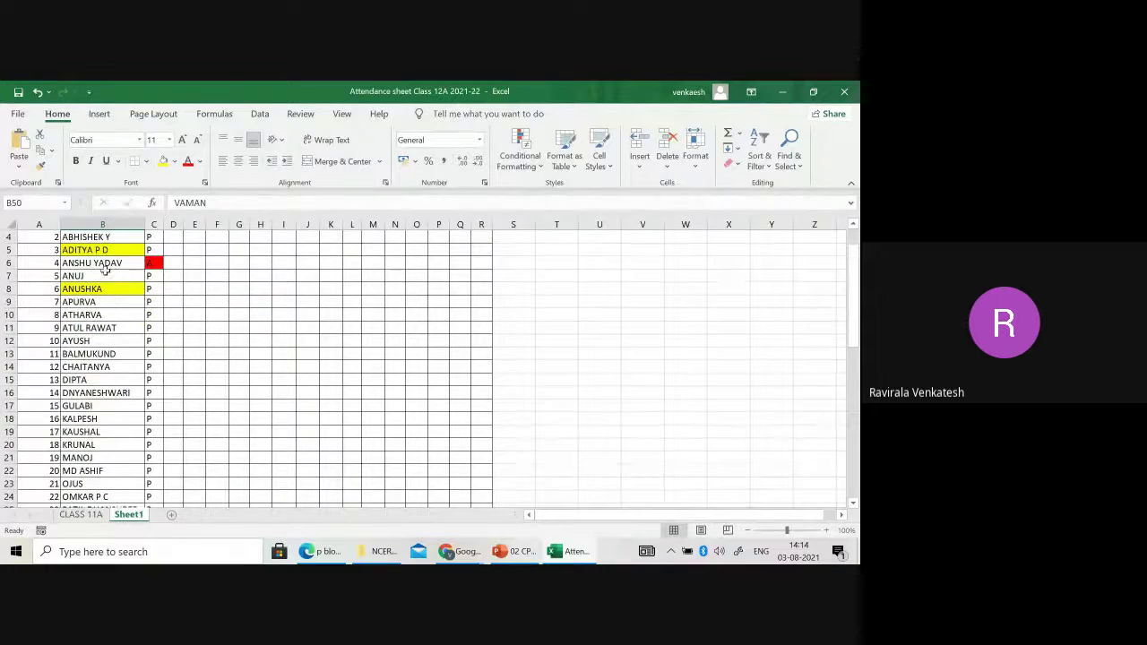
scroll(108, 289, up, 1)
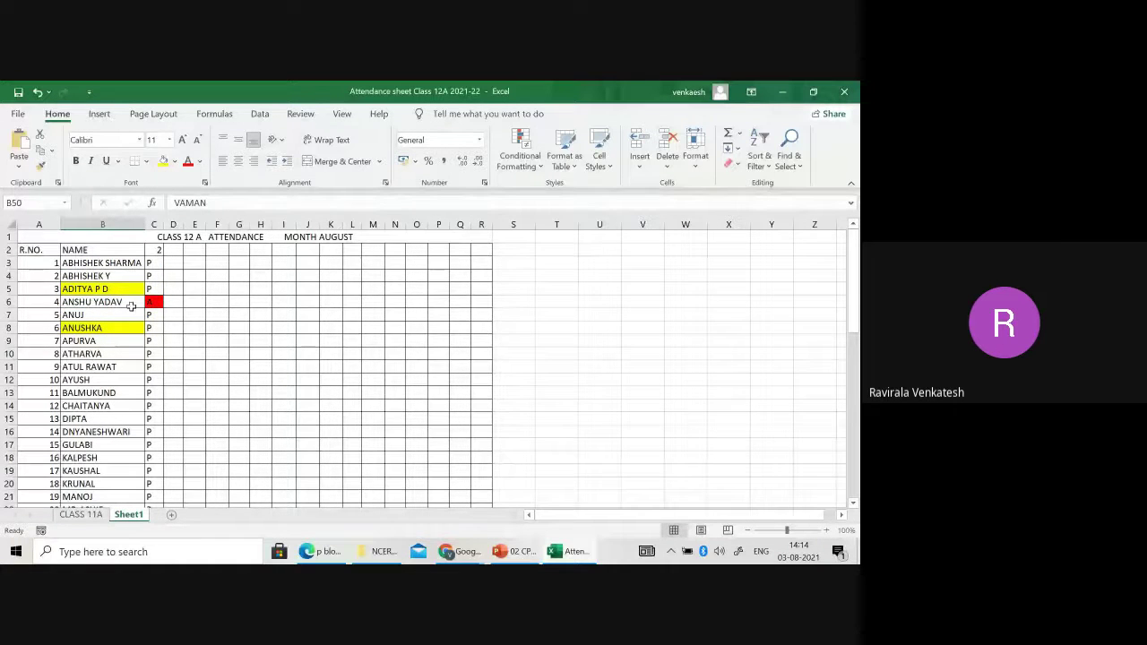
scroll(117, 332, down, 5)
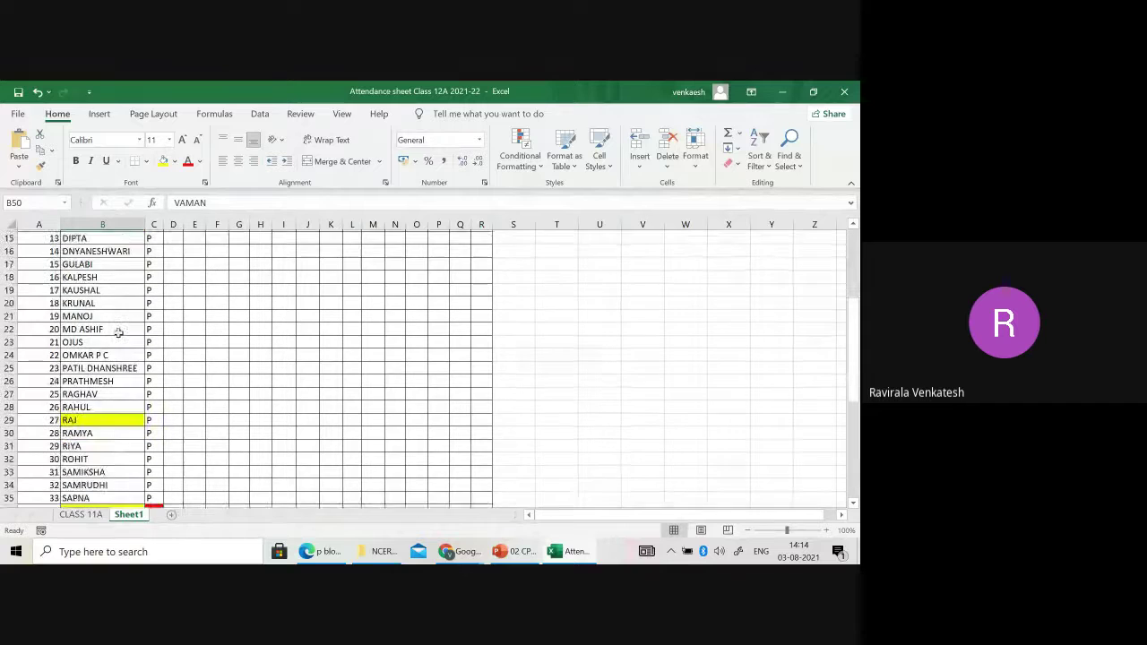
scroll(103, 405, down, 2)
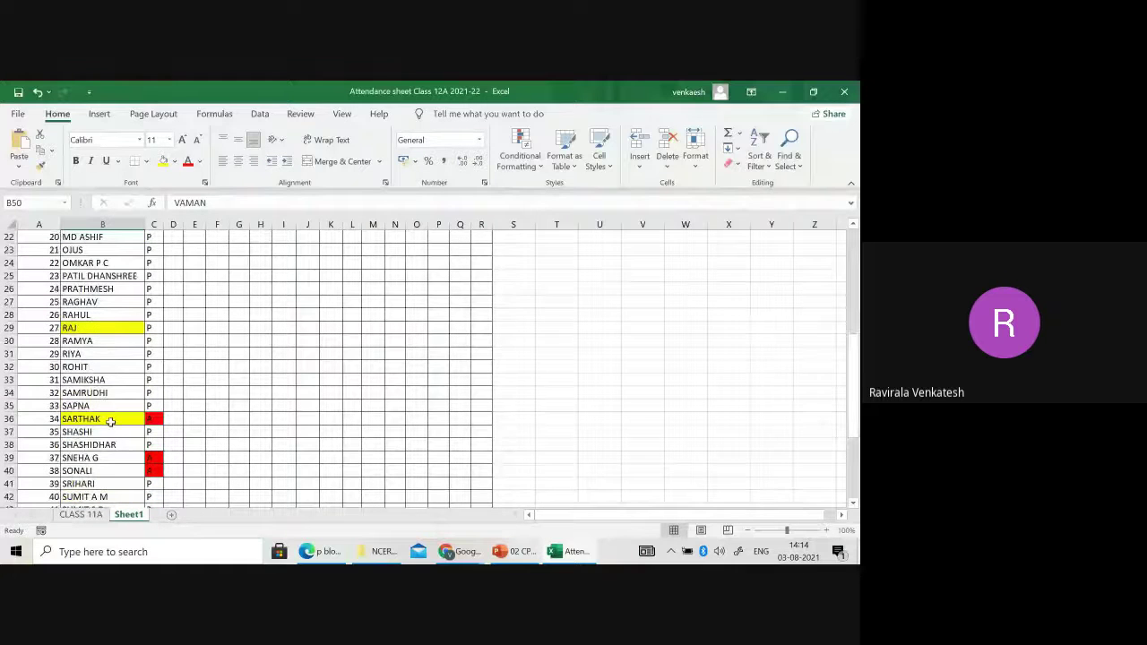
scroll(110, 421, down, 3)
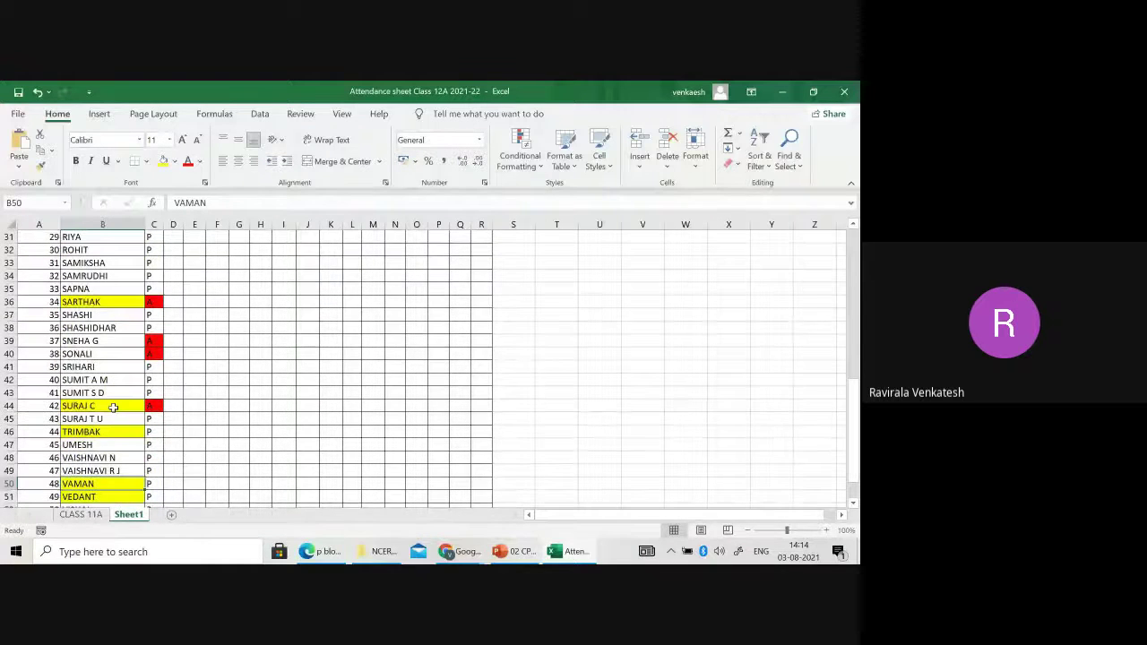
scroll(113, 408, down, 2)
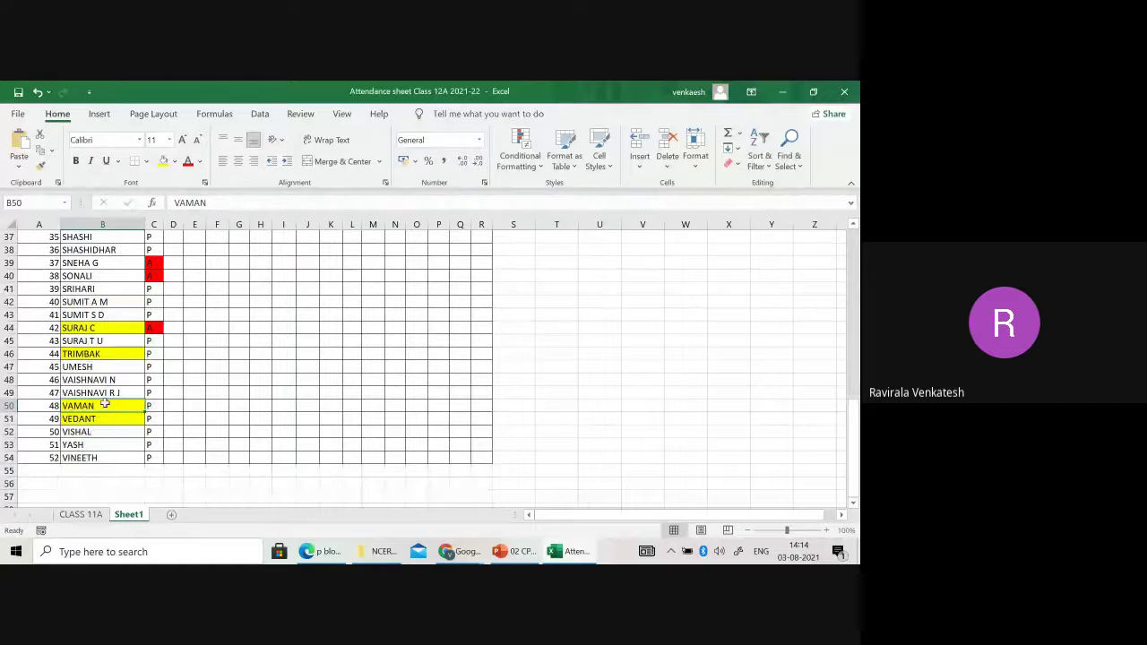
click(106, 419)
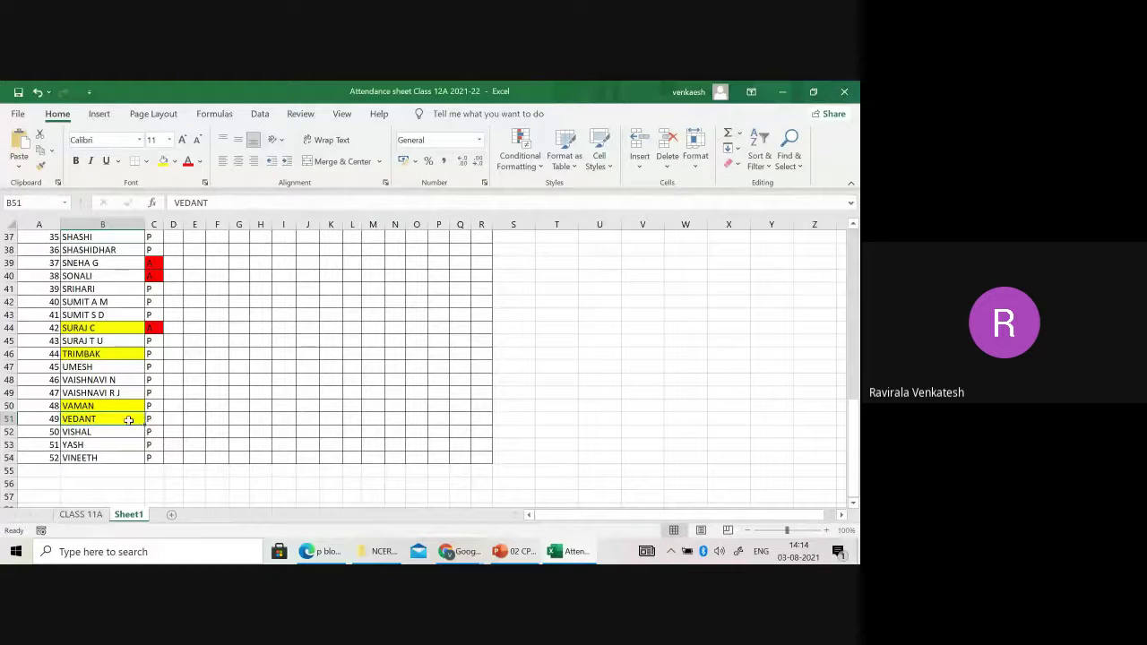
Examine the June and July attendance of all students on the CLASS 11A sheet
click(88, 515)
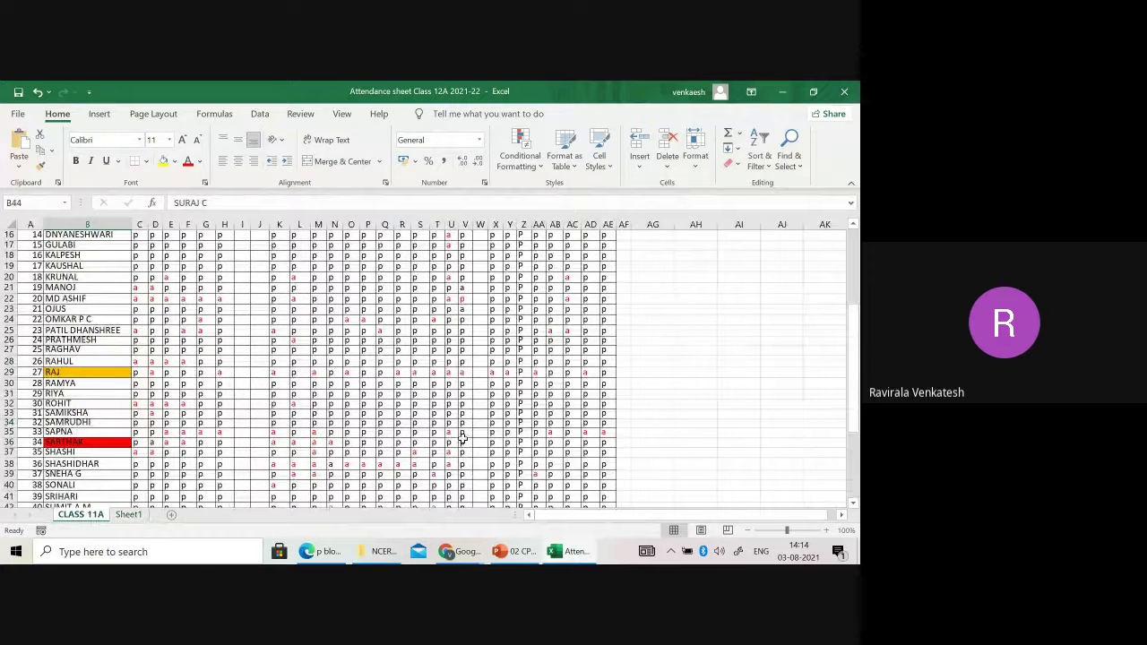
scroll(464, 437, down, 6)
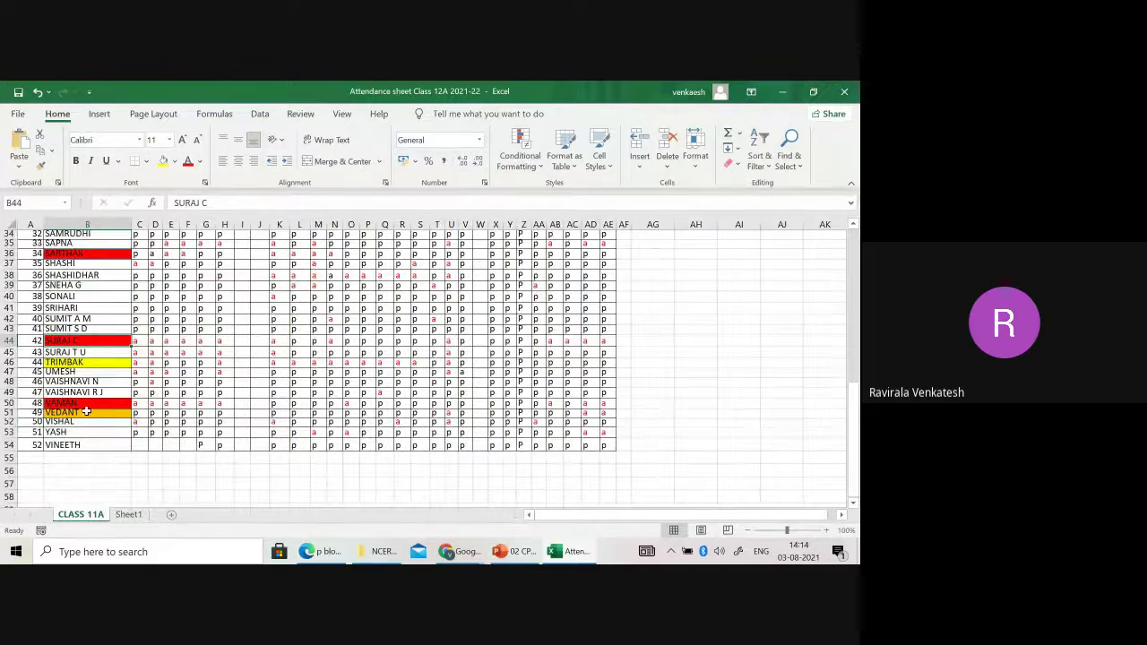
scroll(87, 411, up, 11)
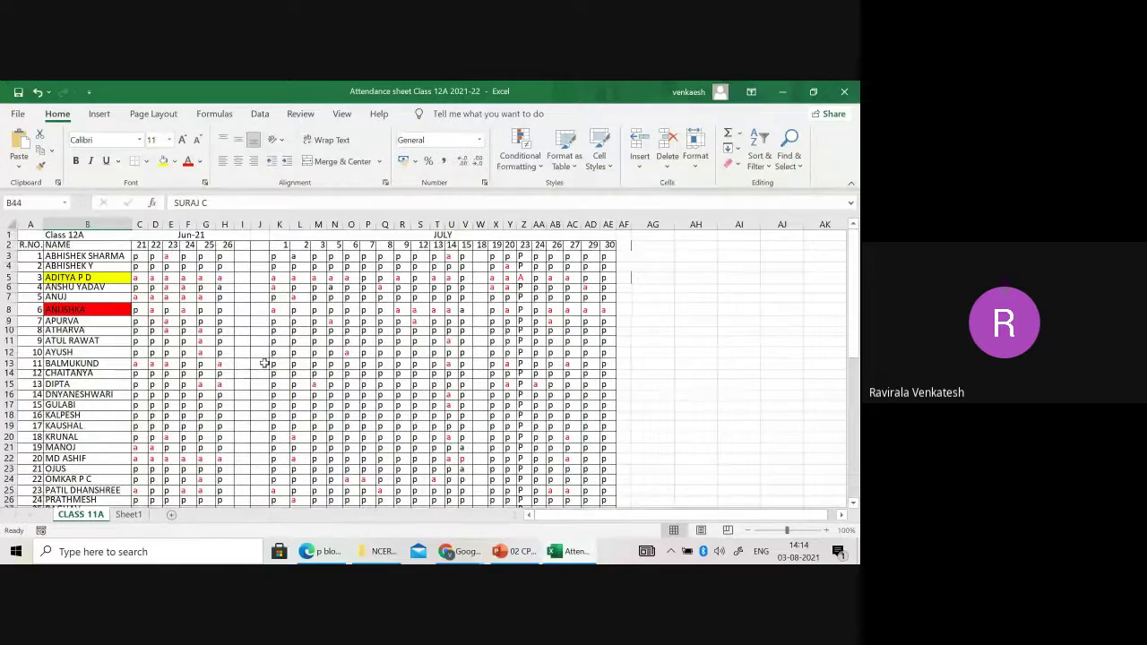
scroll(172, 380, down, 2)
scroll(170, 380, up, 2)
scroll(126, 363, down, 5)
scroll(127, 383, down, 4)
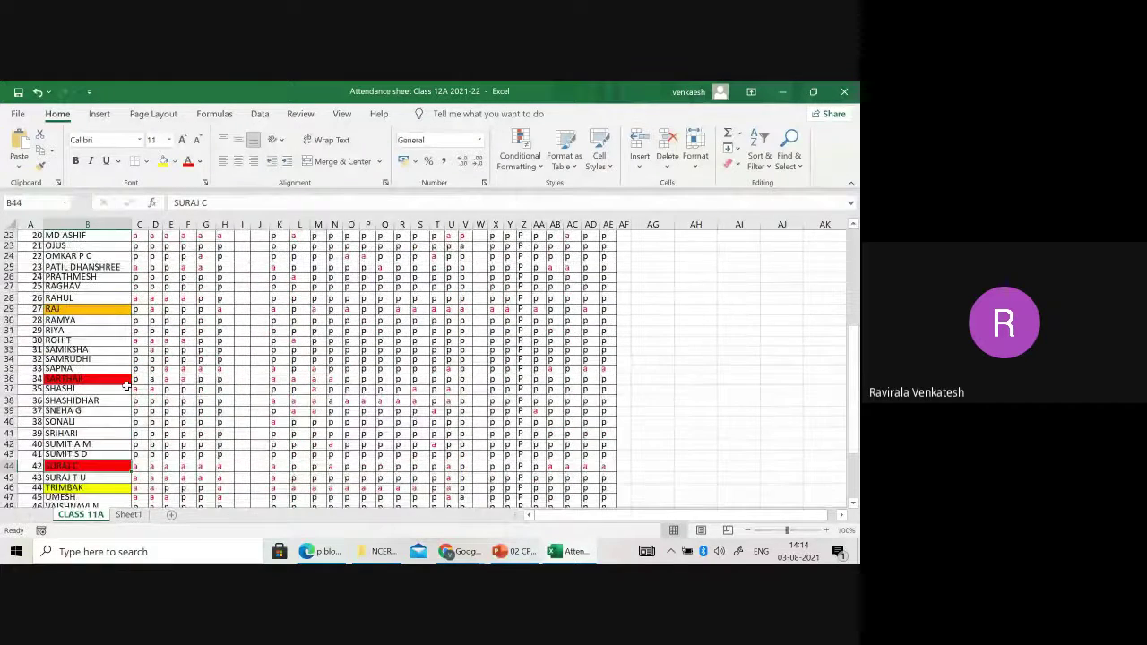
scroll(124, 421, down, 2)
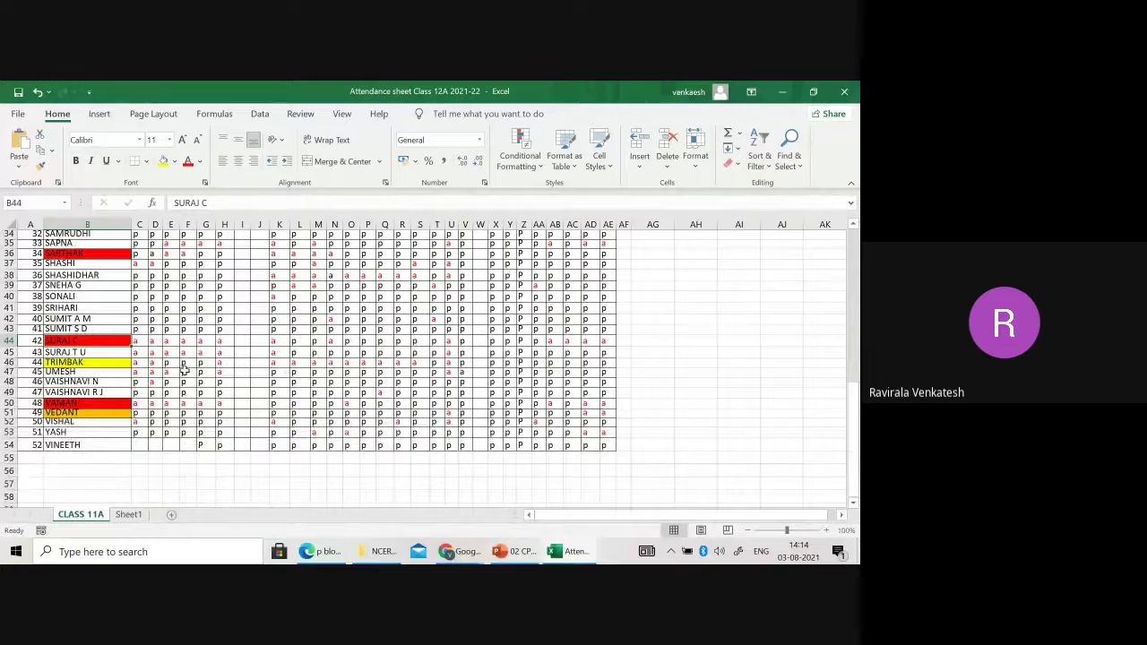
Check the late-July attendance entries of the highlighted students in rows 44, 46, 50 and 51 of the CLASS 11A sheet
click(571, 368)
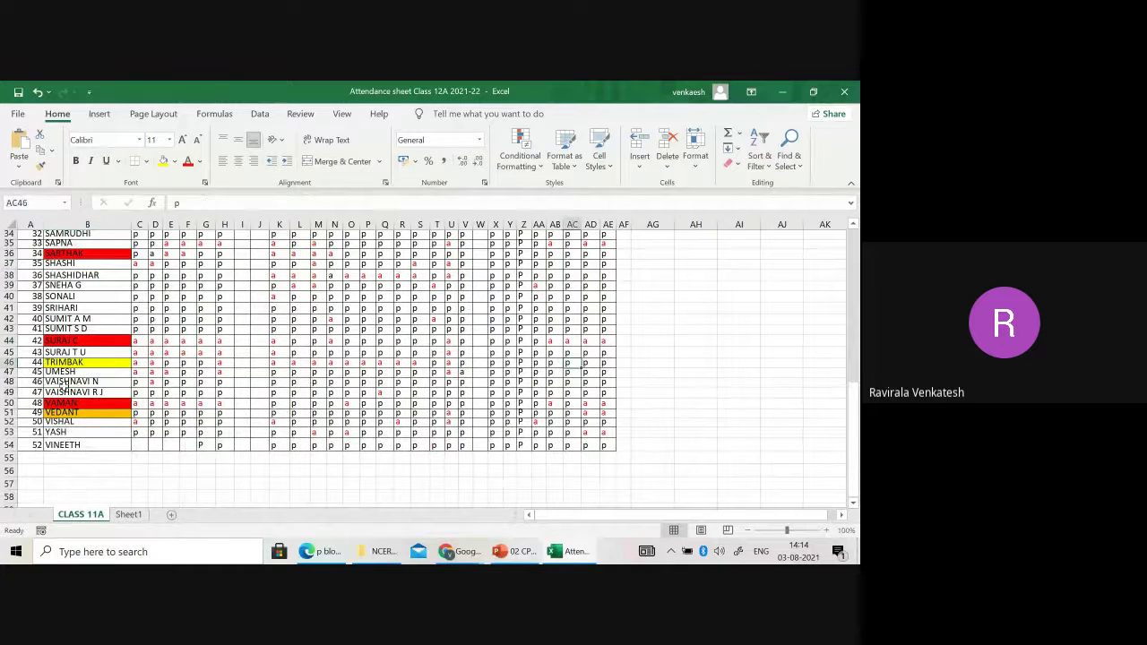
click(58, 364)
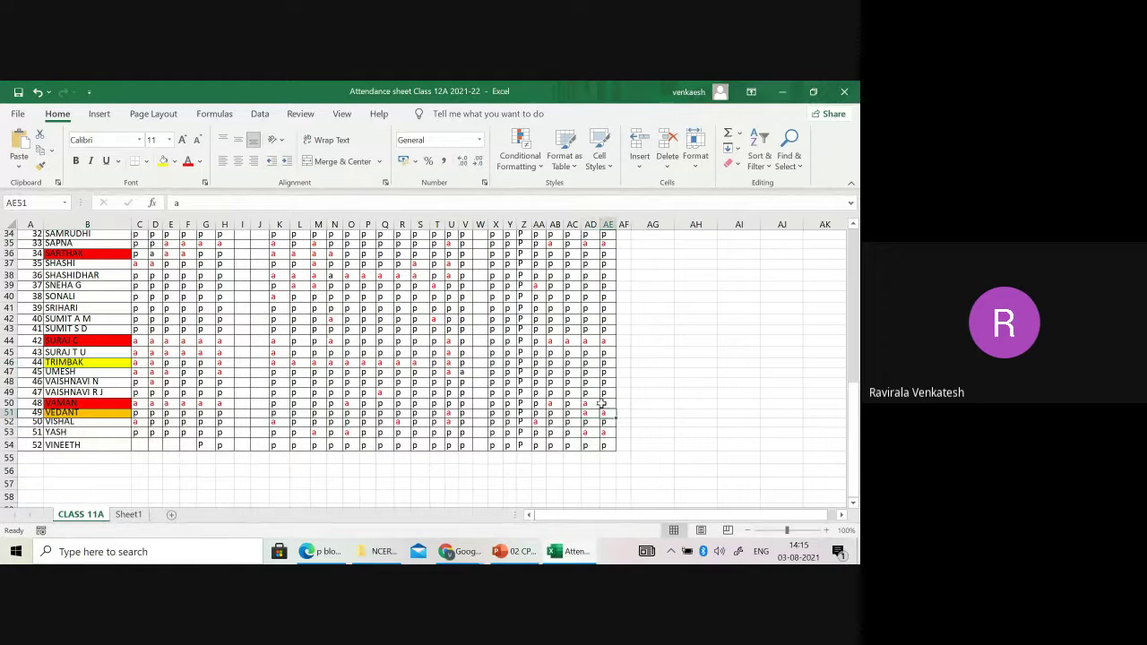
click(601, 403)
click(591, 402)
scroll(412, 414, up, 2)
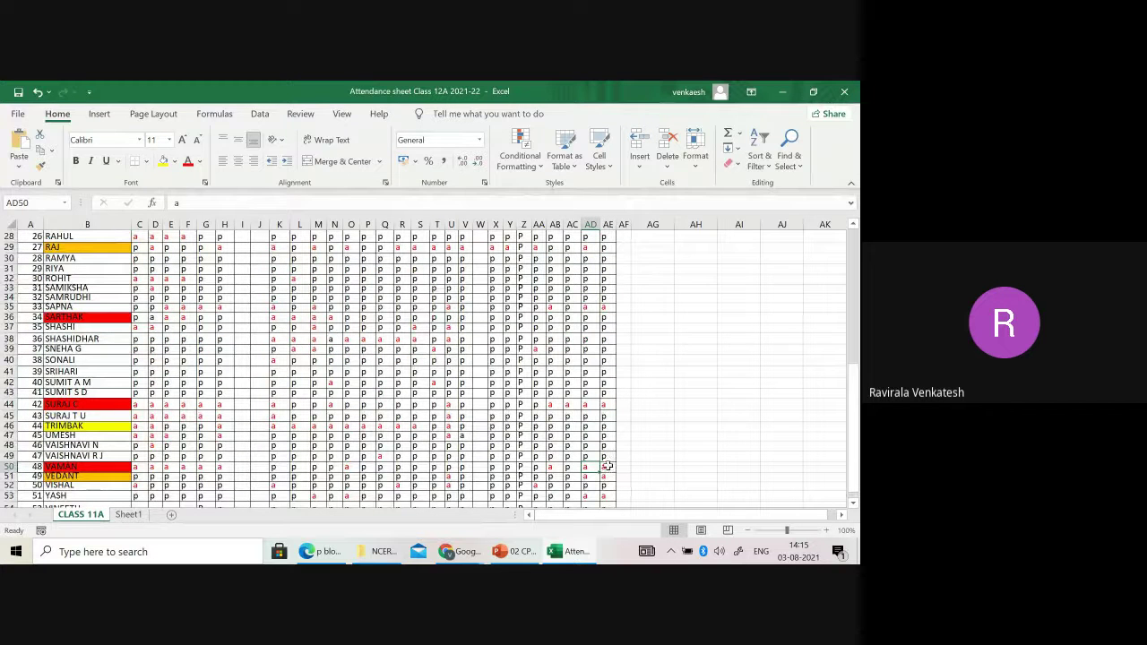
click(606, 468)
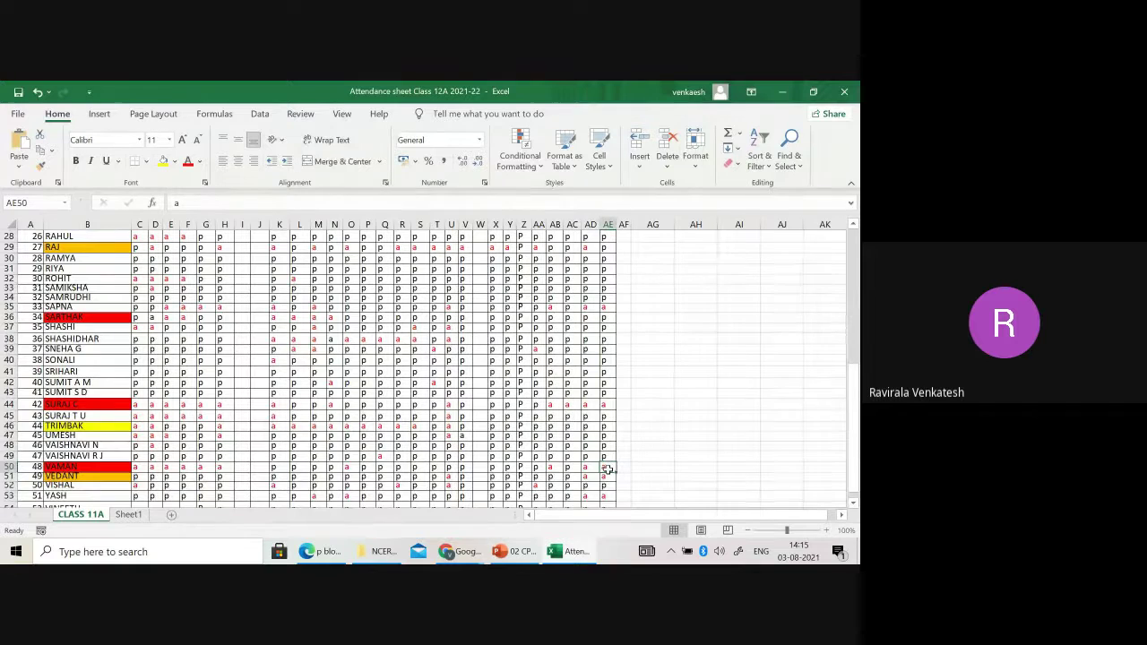
click(605, 405)
scroll(606, 406, up, 1)
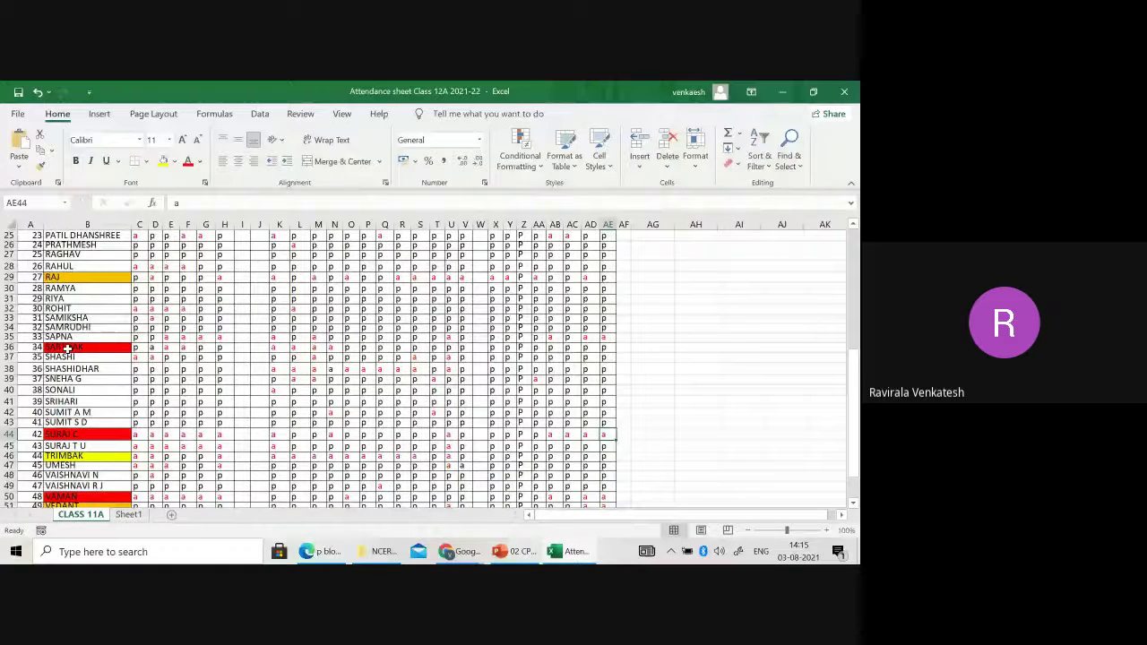
scroll(106, 371, up, 6)
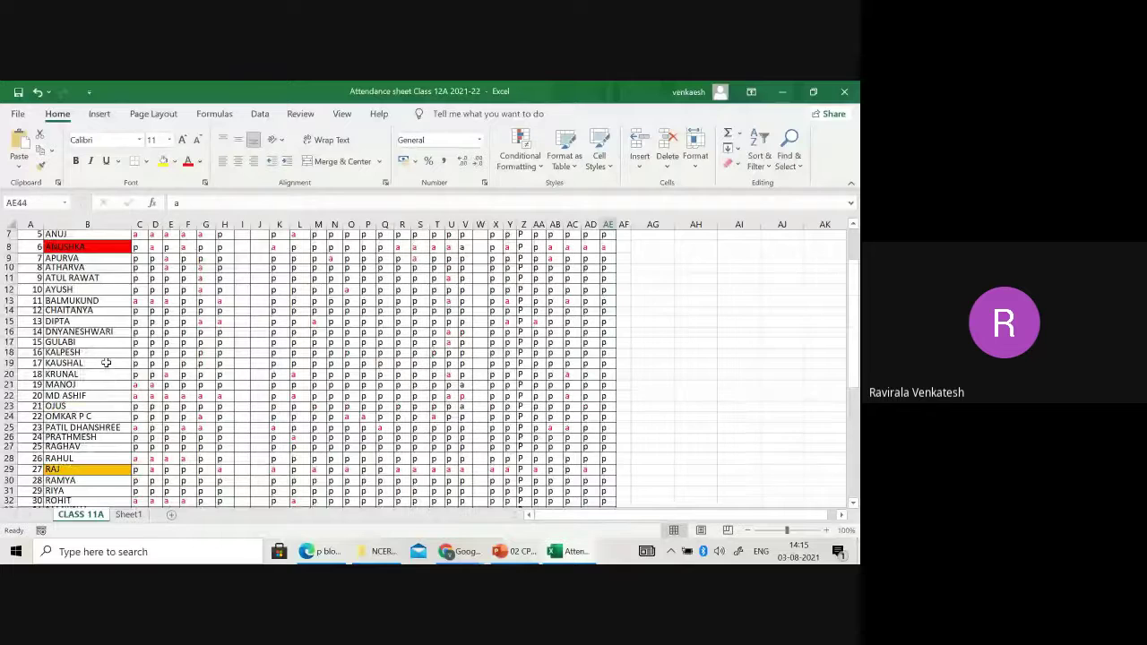
Check the June and July attendance of the yellow-highlighted student in row 5 of the CLASS 11A sheet
scroll(106, 371, up, 2)
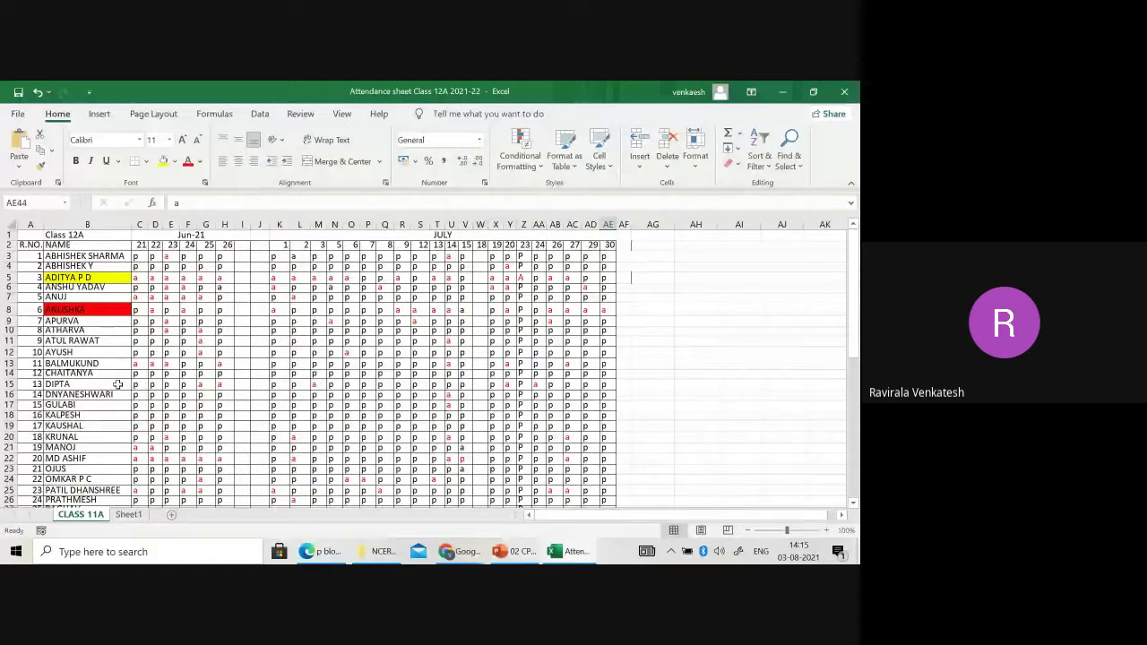
click(89, 280)
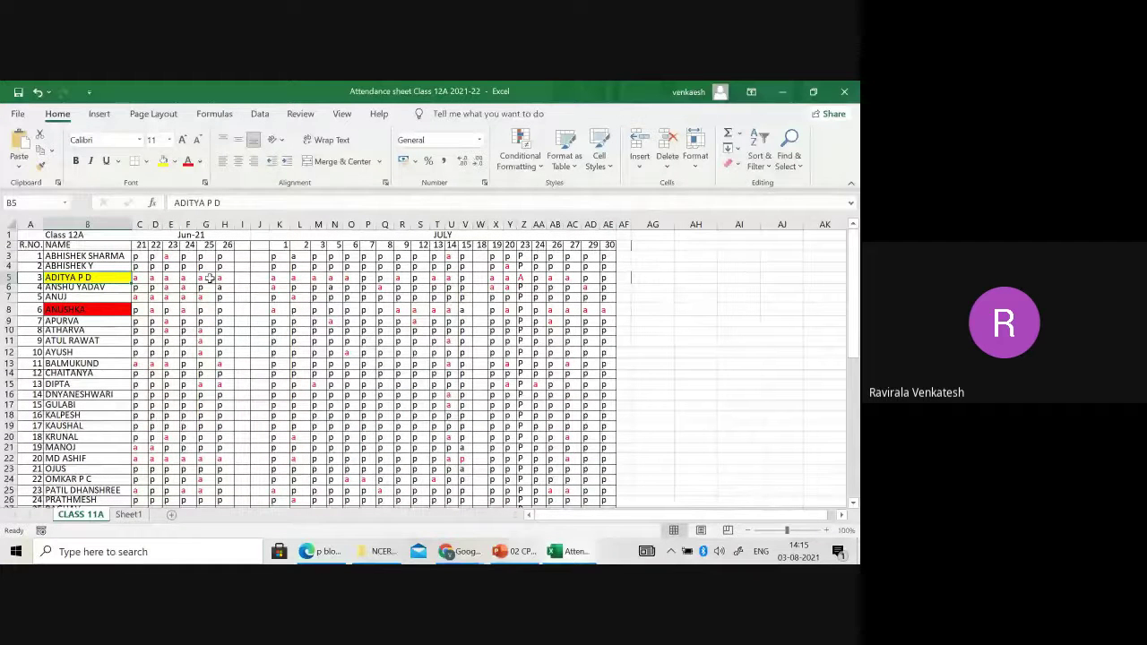
Review the absences marked for 2 August on Sheet1, checking cells C36, C44 and C6
click(130, 517)
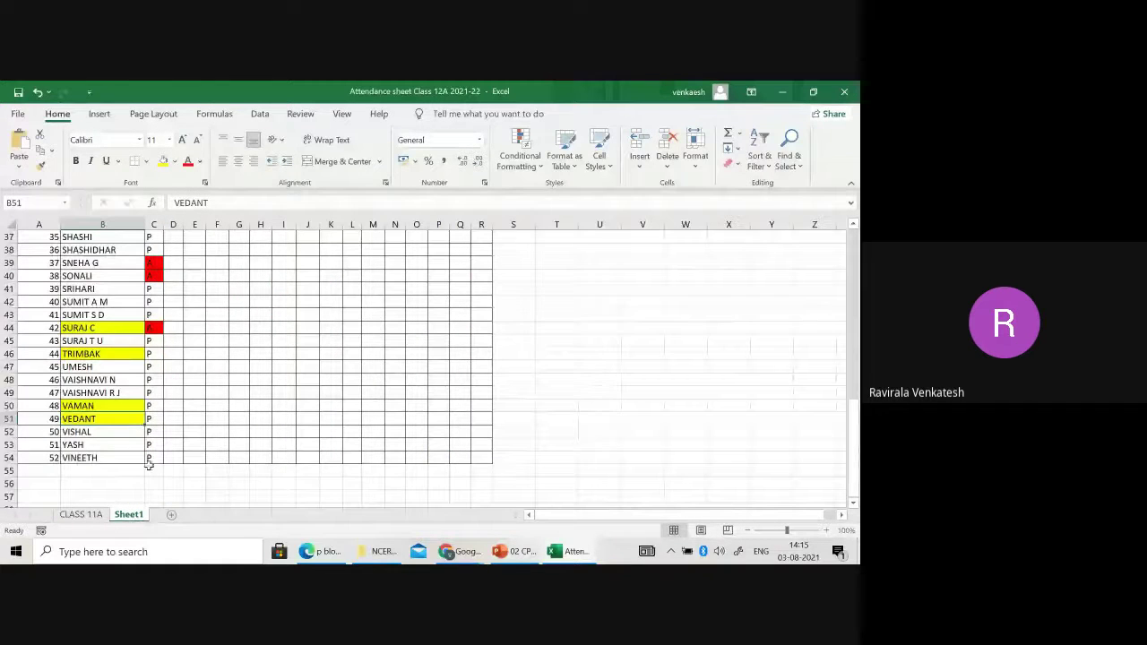
scroll(162, 444, up, 2)
scroll(161, 440, up, 2)
click(154, 380)
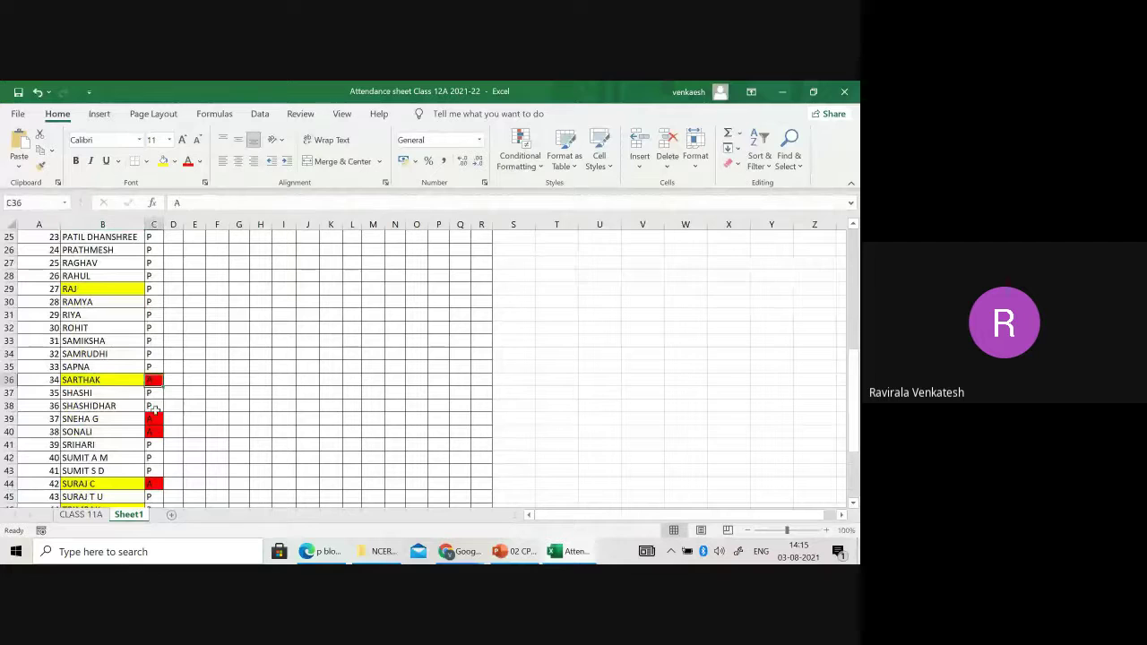
scroll(156, 430, down, 1)
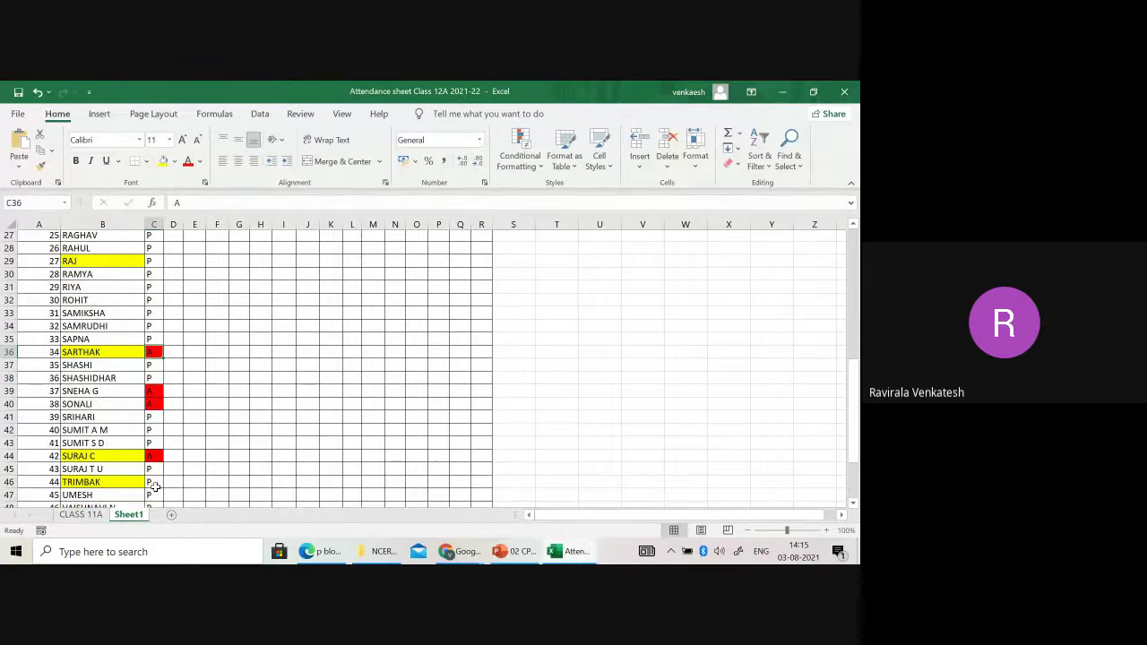
click(155, 444)
scroll(154, 474, down, 3)
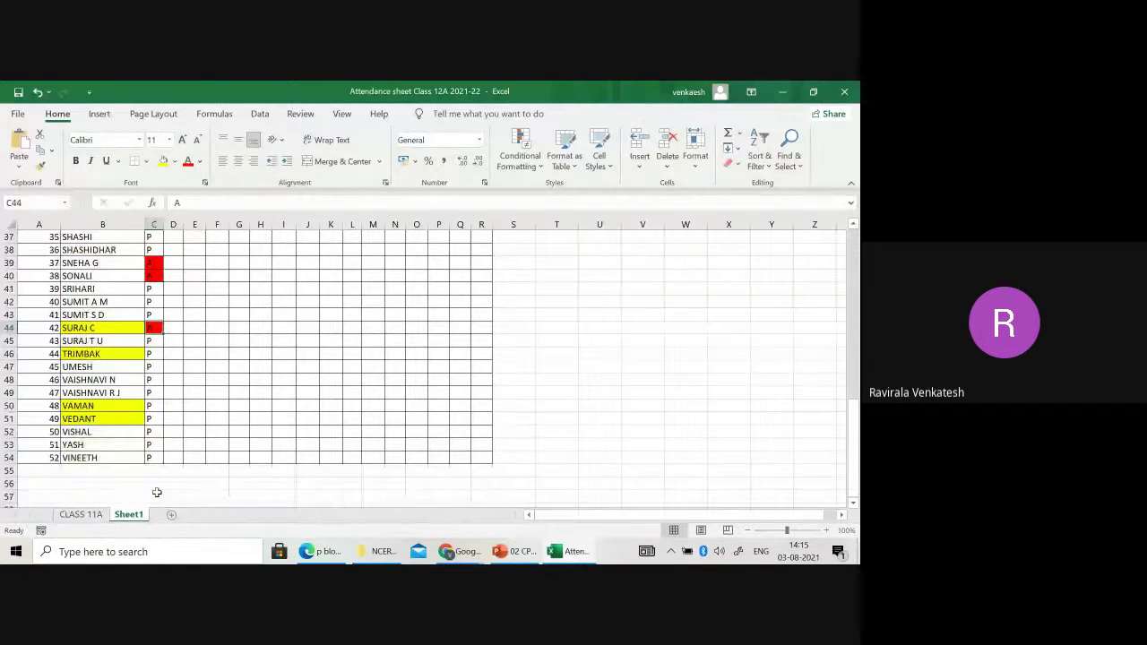
scroll(148, 465, up, 5)
scroll(148, 468, up, 7)
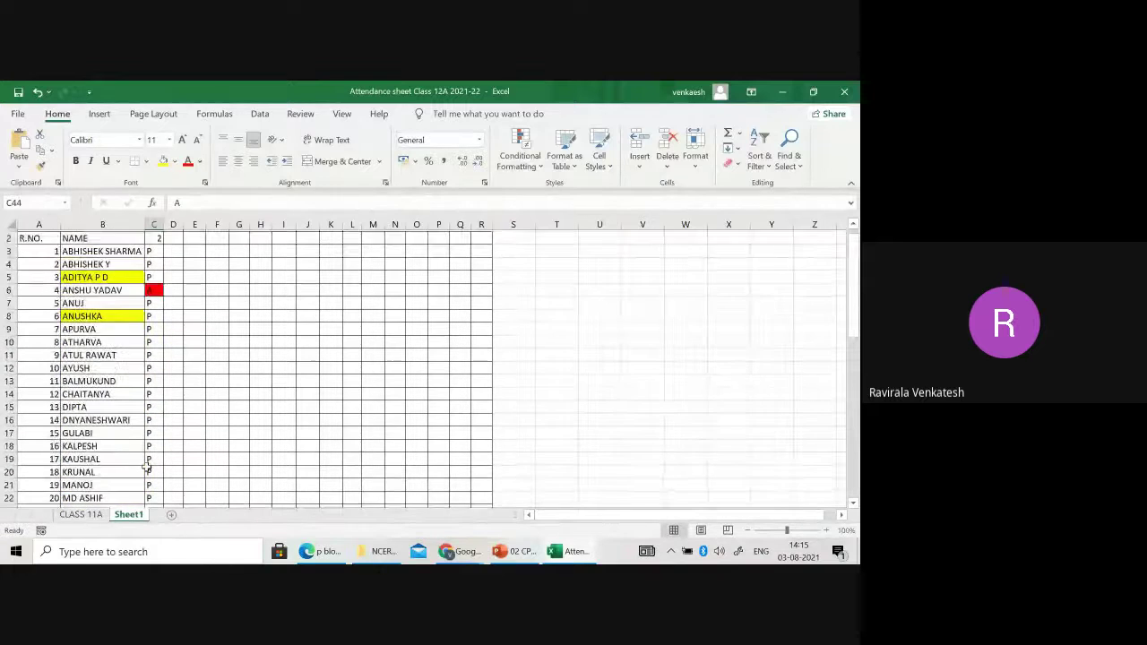
click(154, 303)
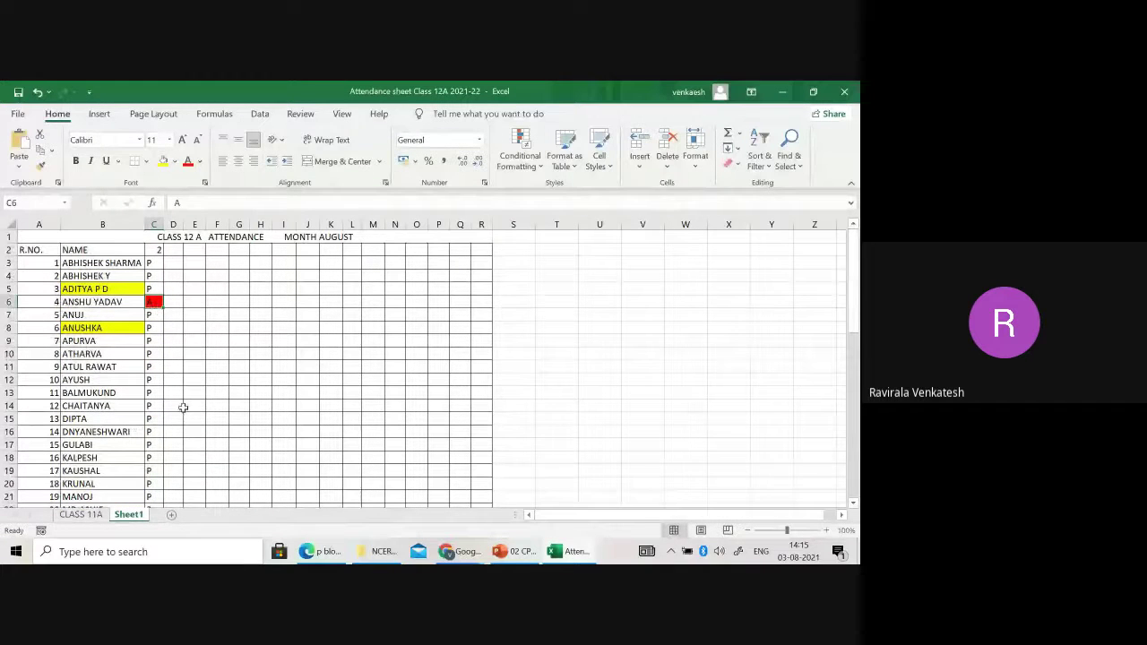
Add the date heading 3 in cell D2 of the August attendance sheet
click(171, 259)
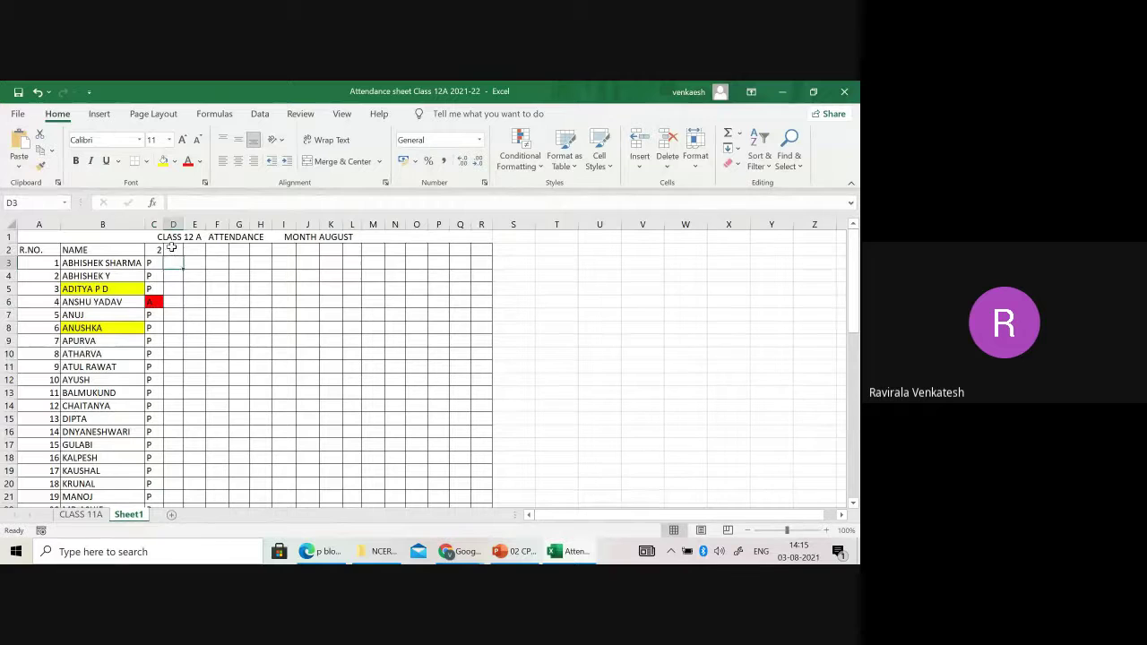
click(168, 250)
text(3)
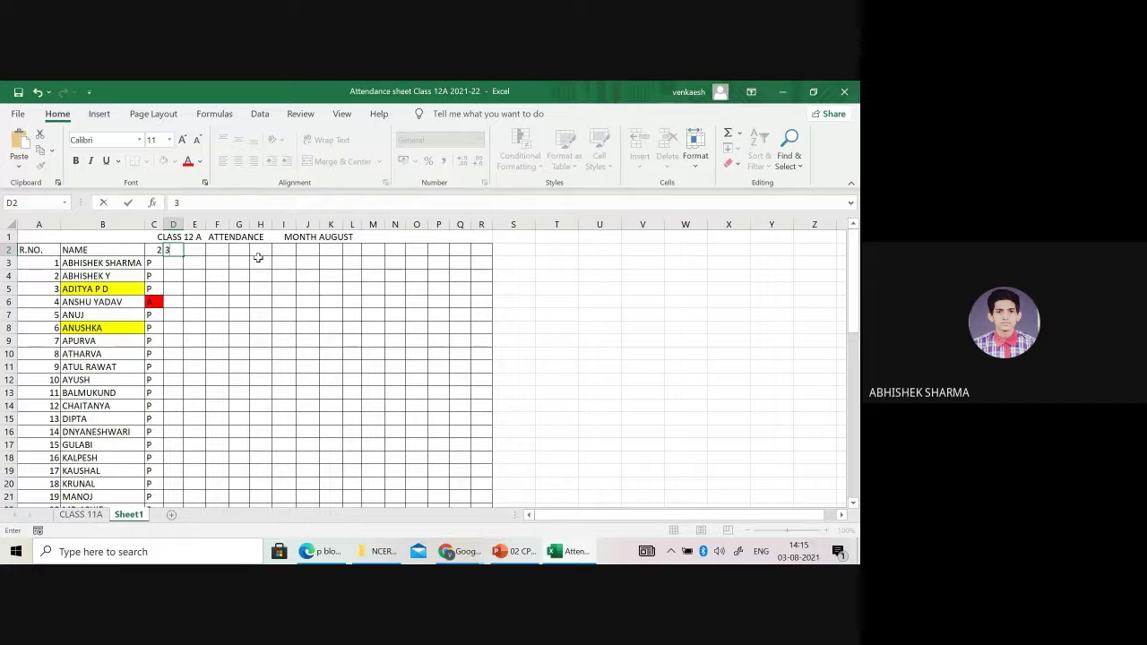
key(Return)
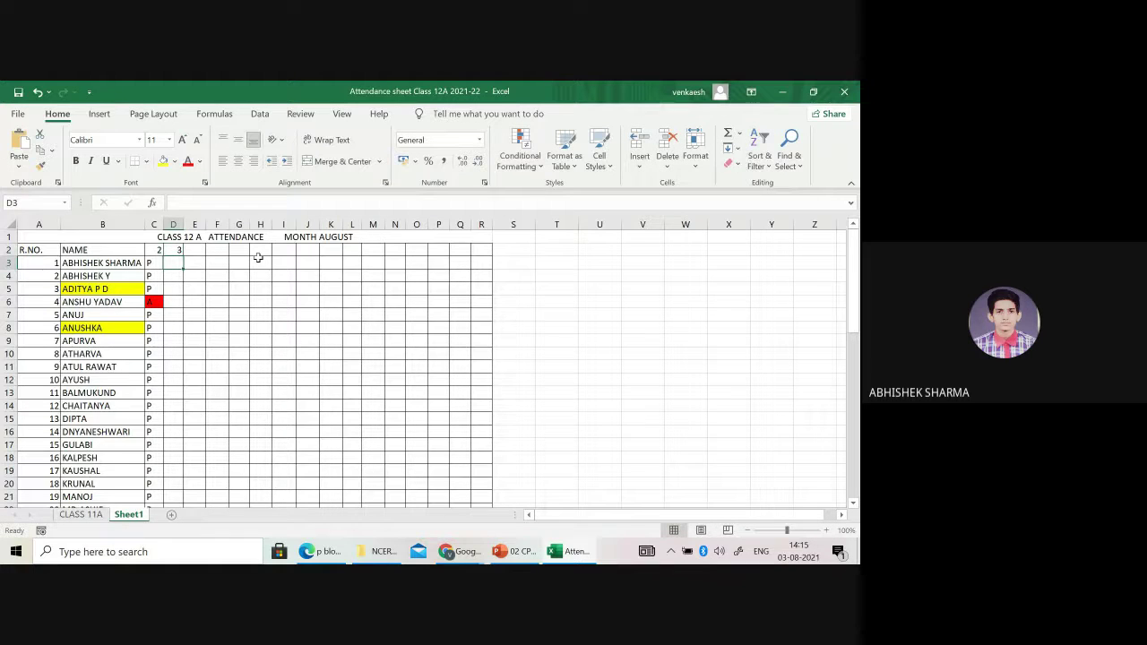
Record the 3 August attendance for roll numbers 1 to 7, entering P in D3:D8 and A in D9
text(P)
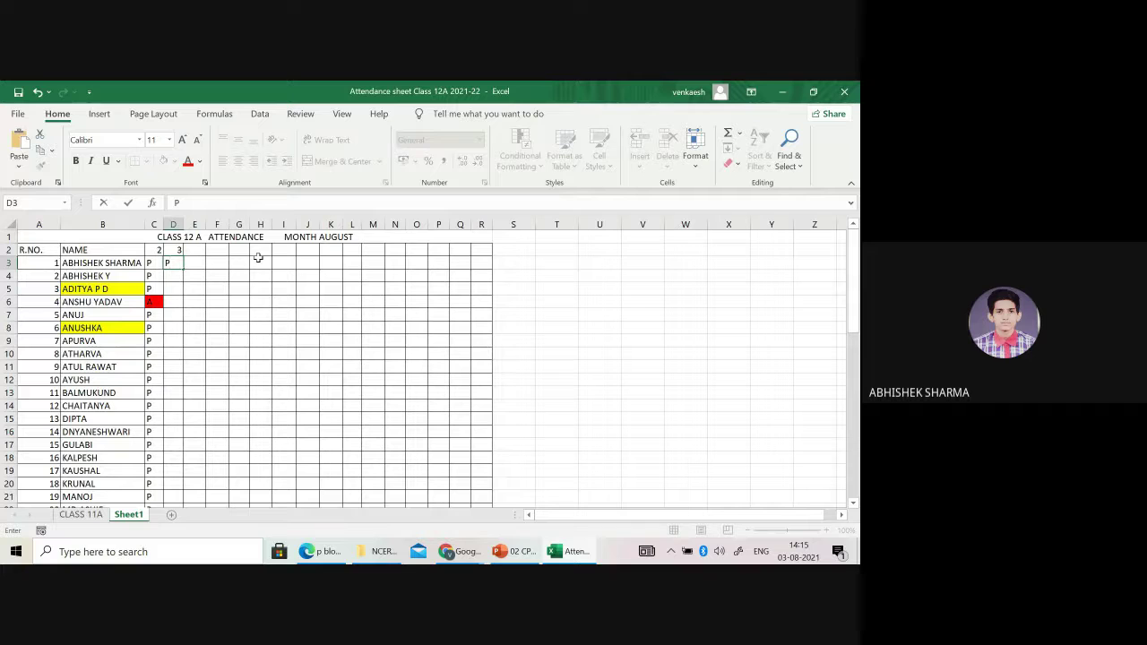
key(Return)
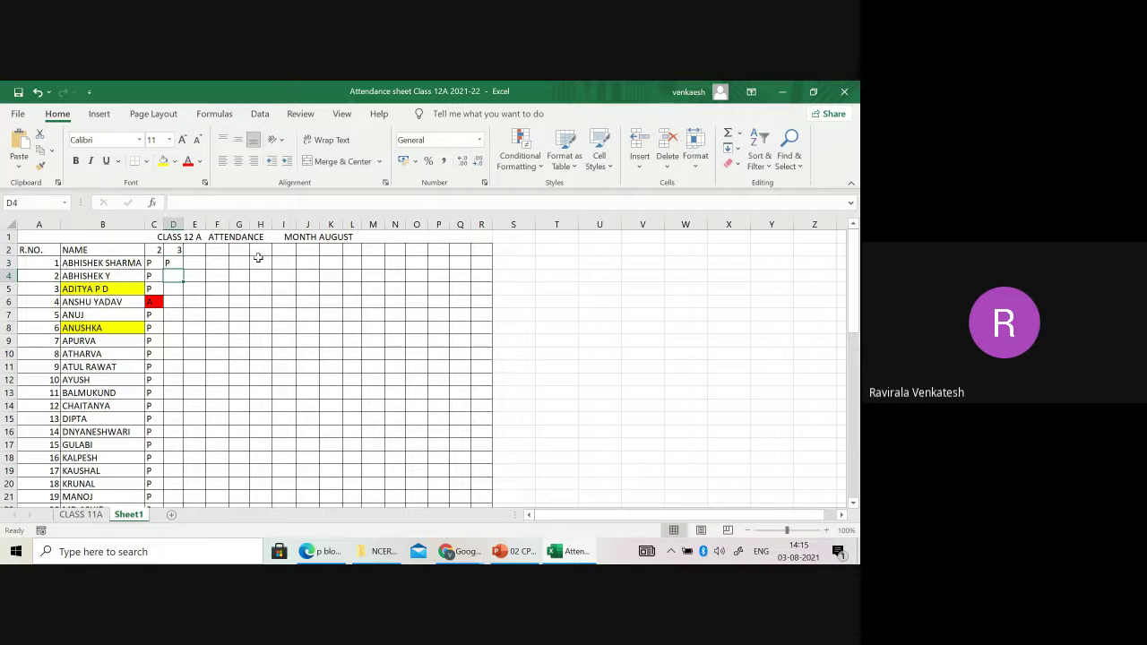
text(P)
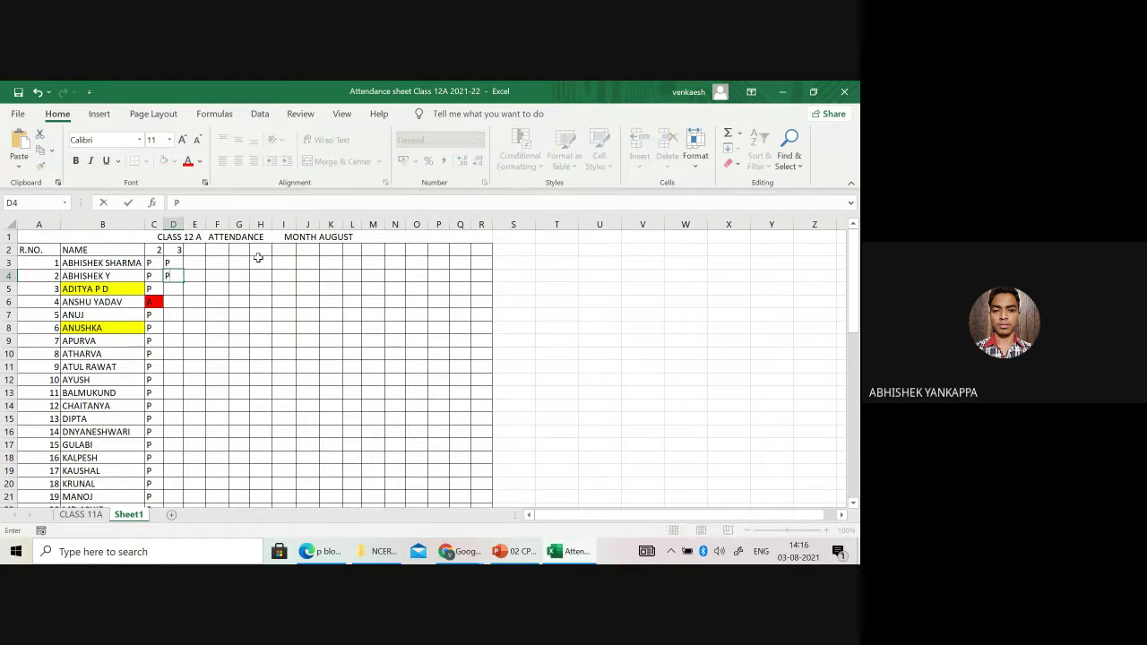
key(Return)
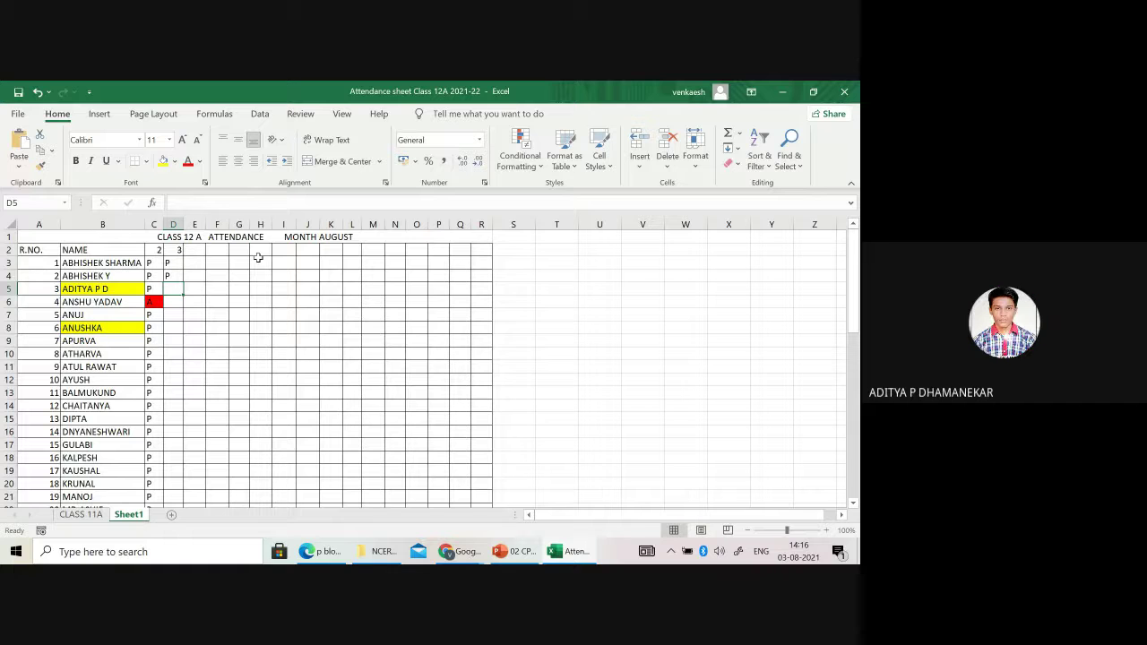
text(P)
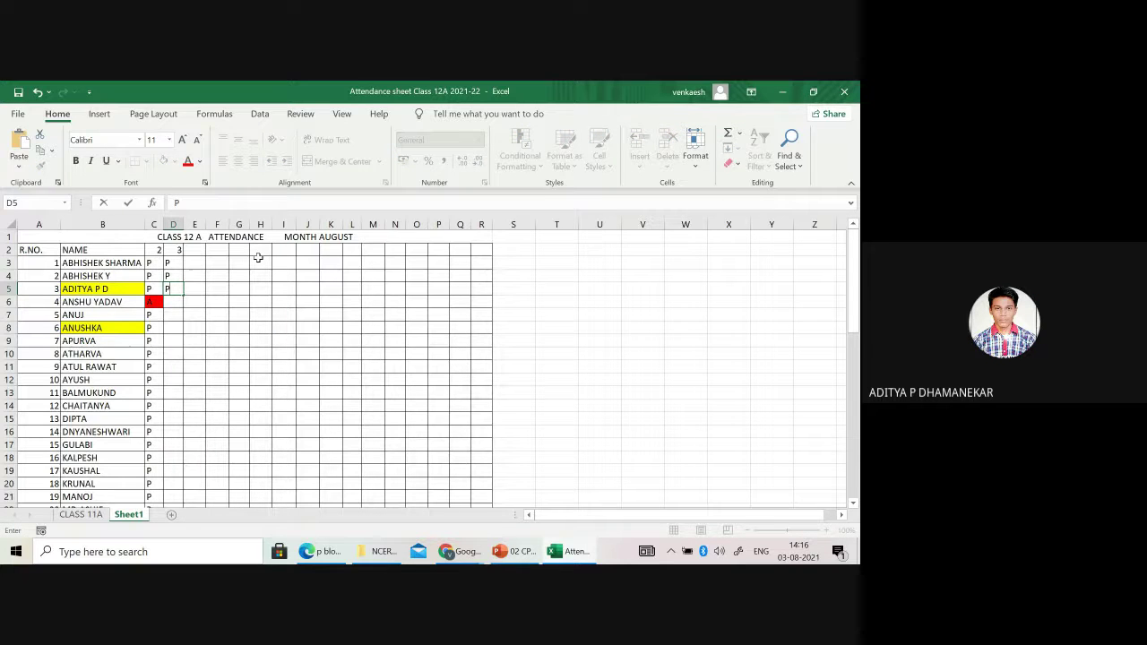
key(Return)
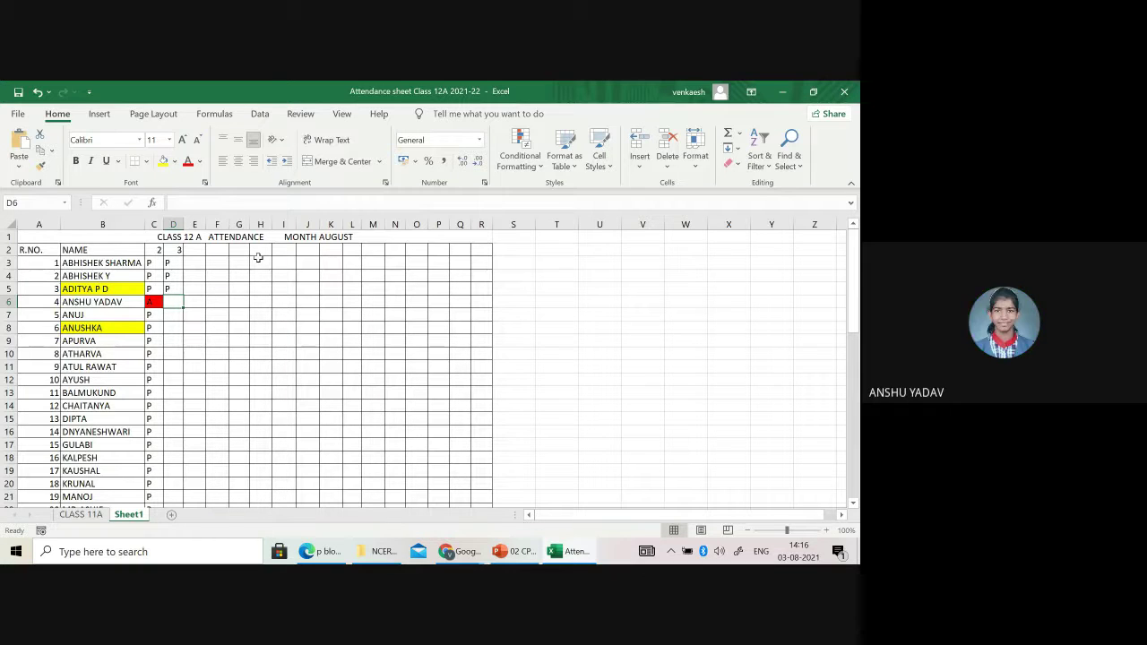
text(P)
key(Return)
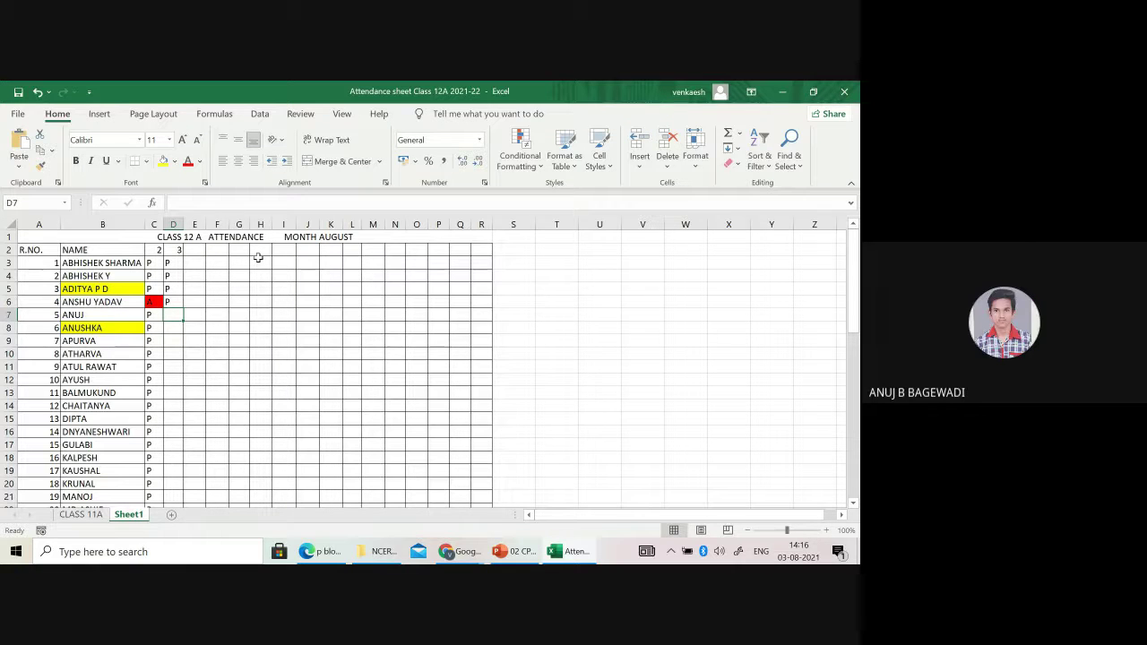
text(P)
key(Return)
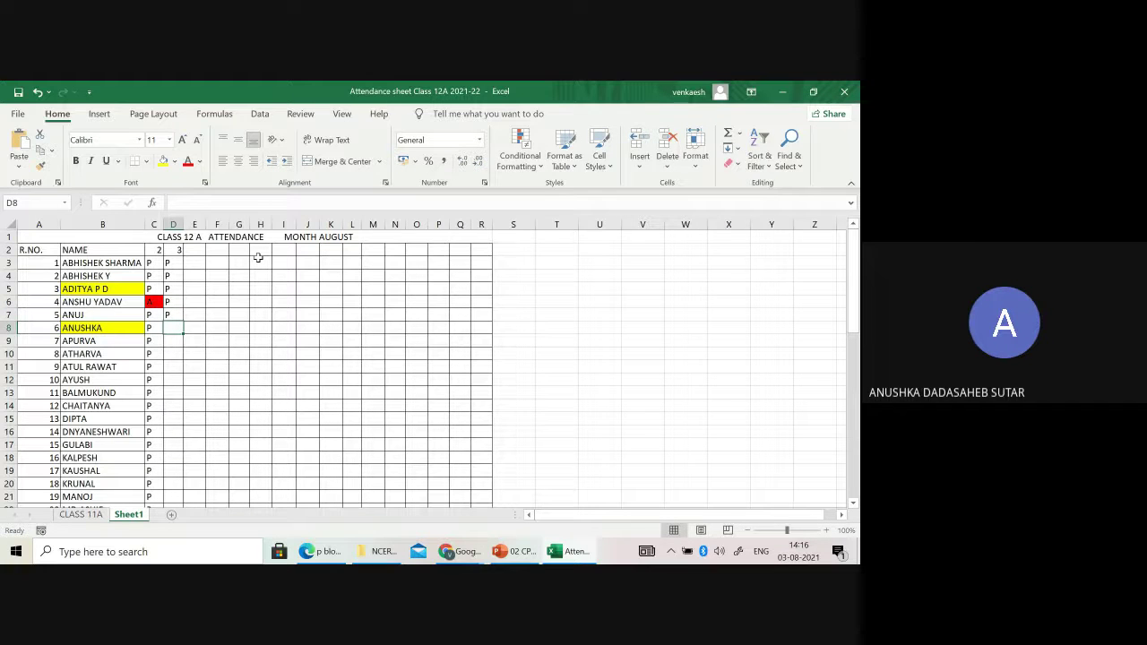
text(P)
key(Return)
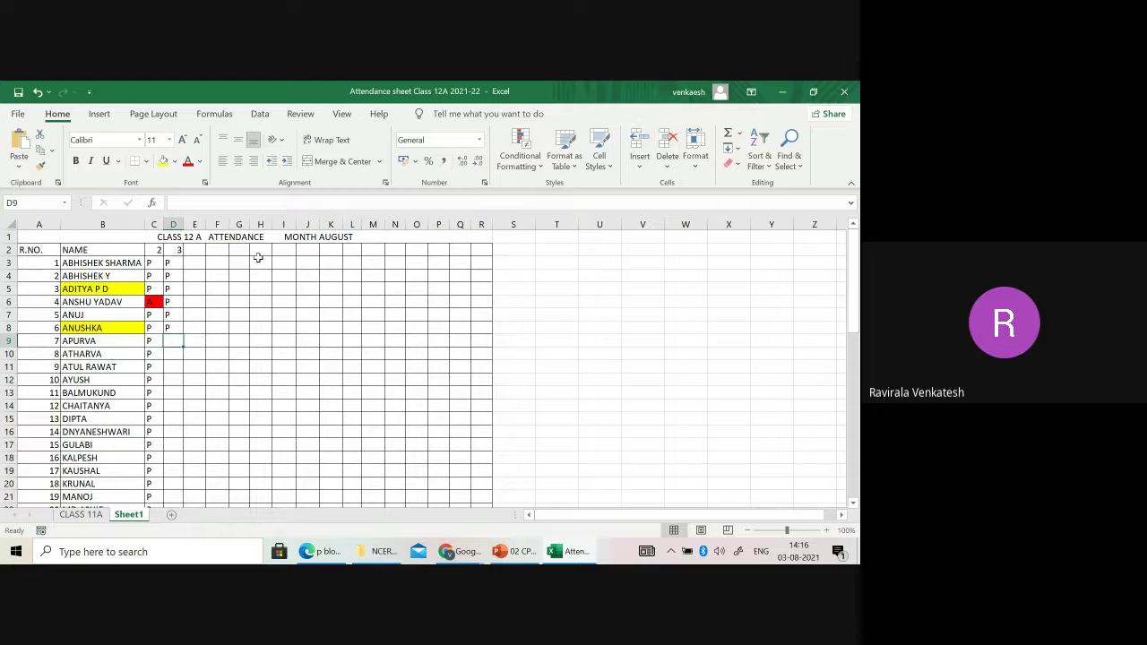
text(A)
key(Return)
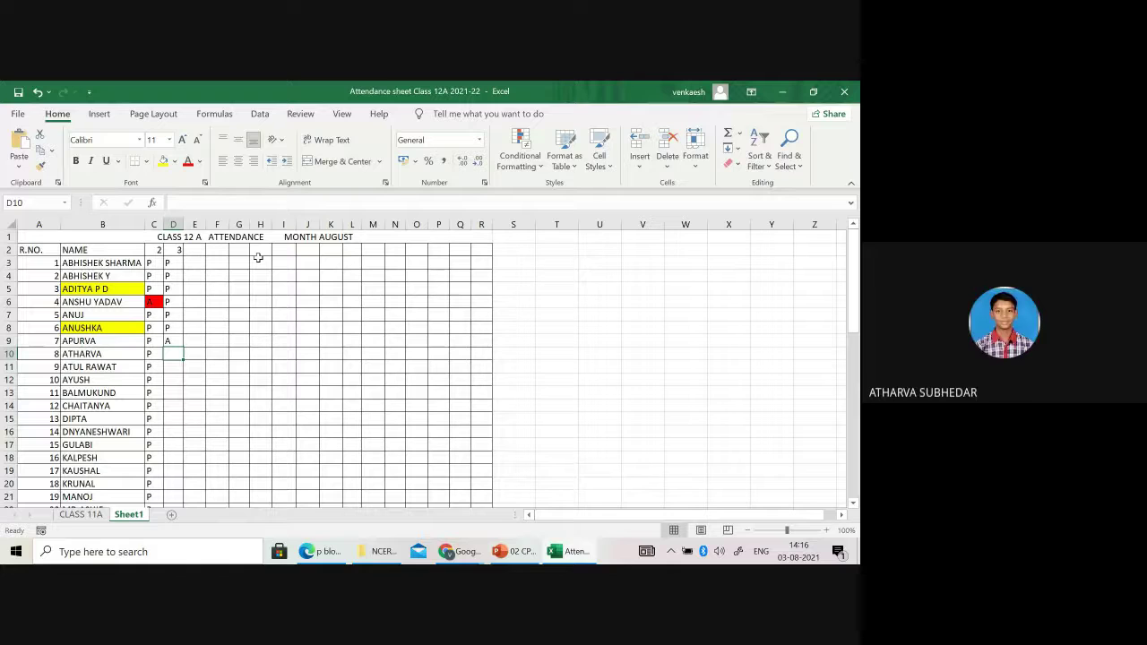
Mark roll numbers 8 to 20 as present for 3 August by entering P in each cell of D10:D22
text(P)
key(Return)
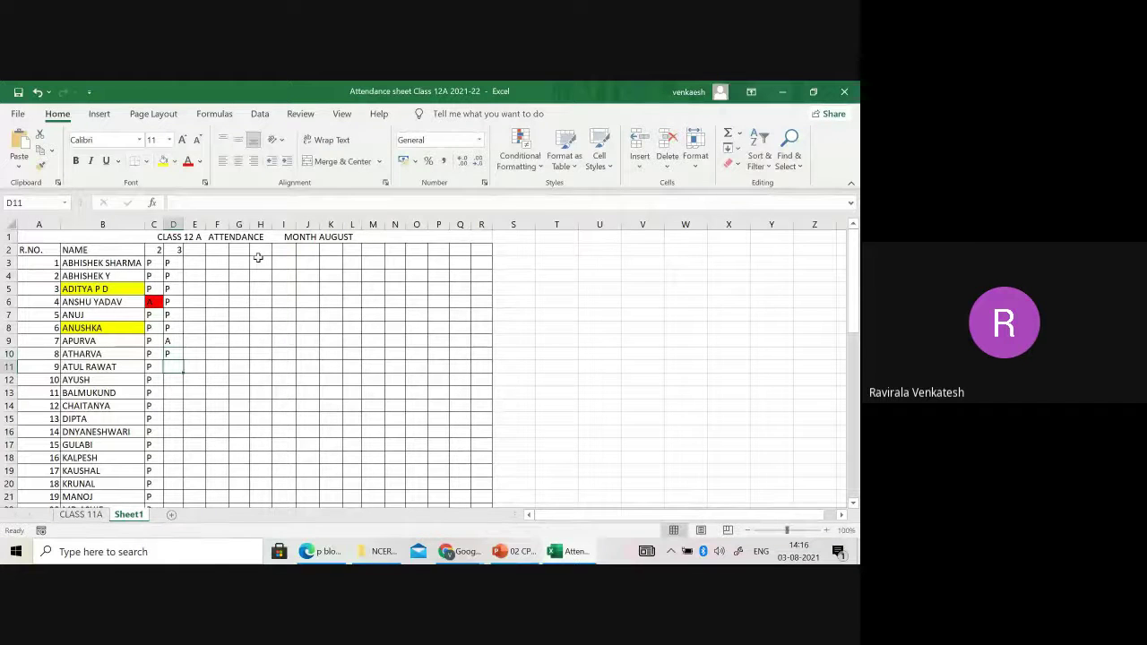
text(P)
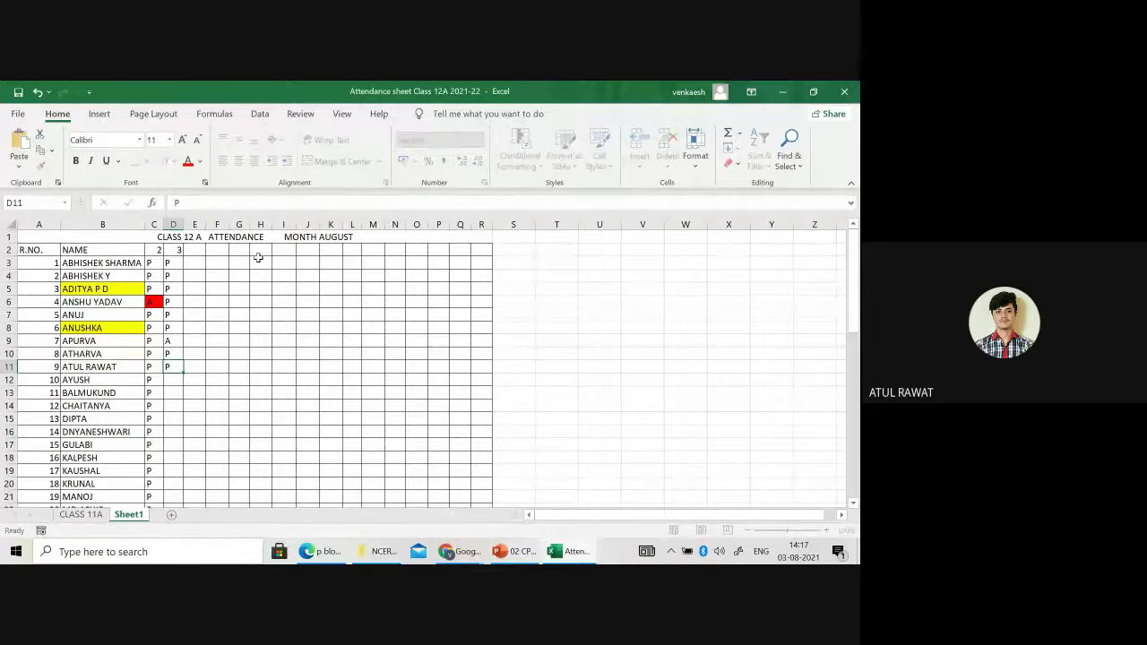
key(Return)
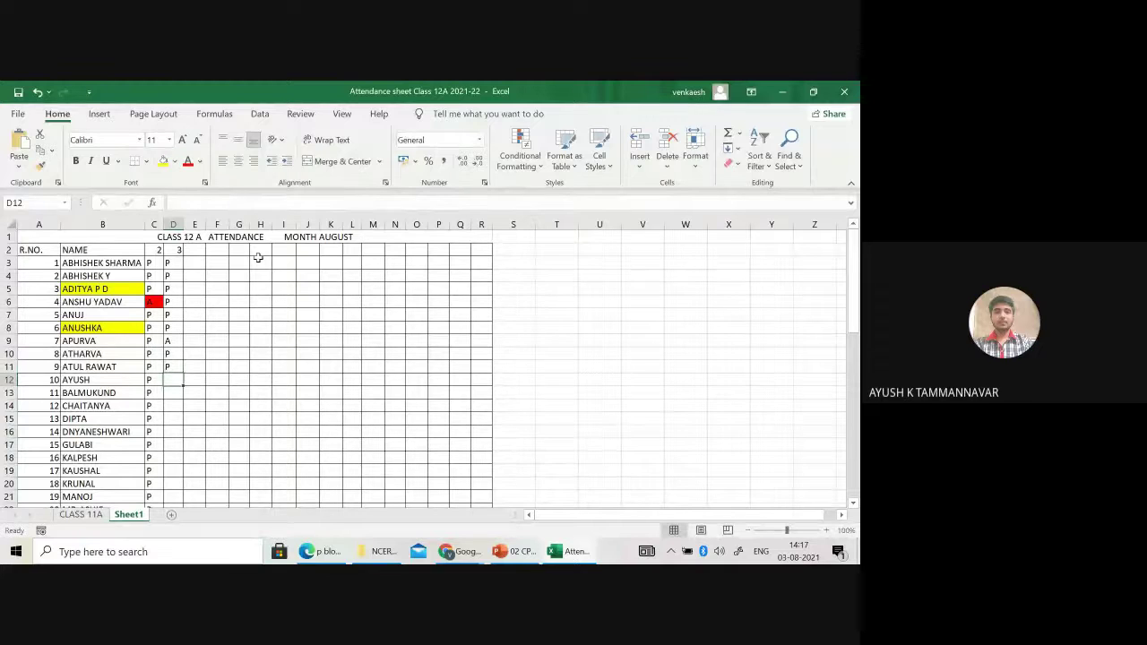
text(P)
key(Return)
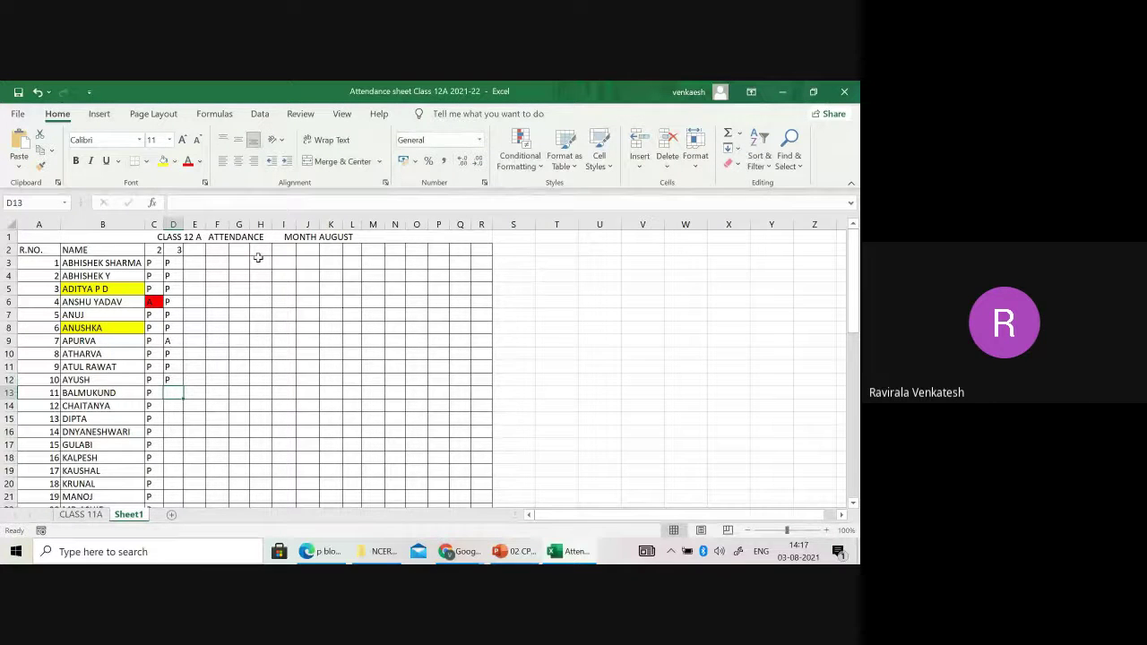
text(P)
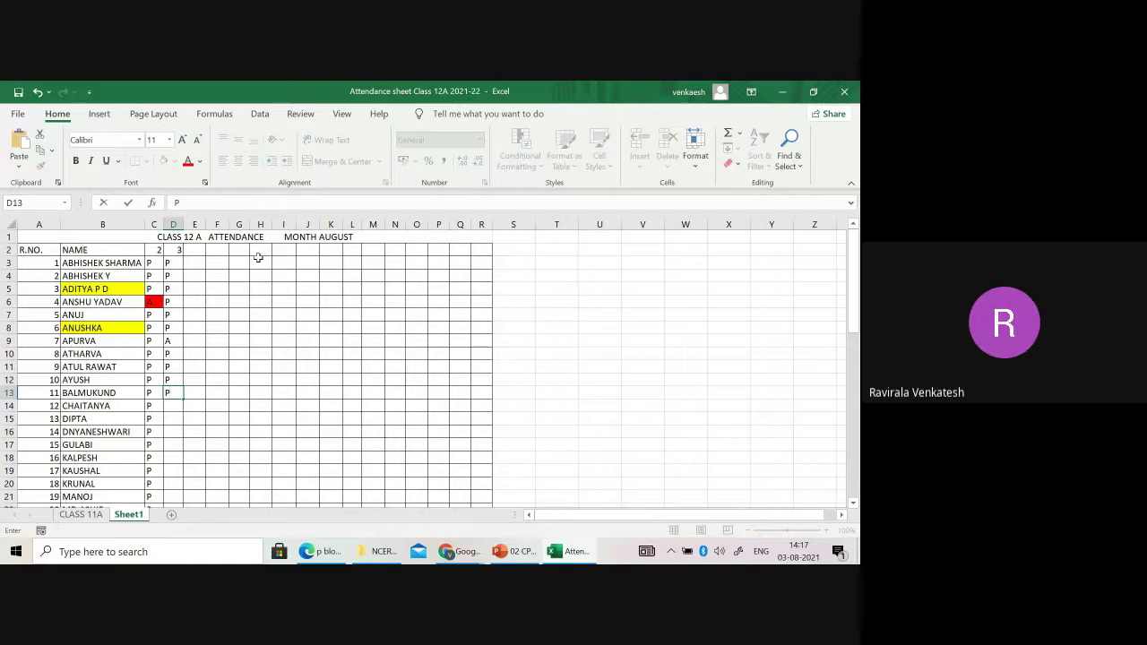
key(Return)
text(P)
key(Return)
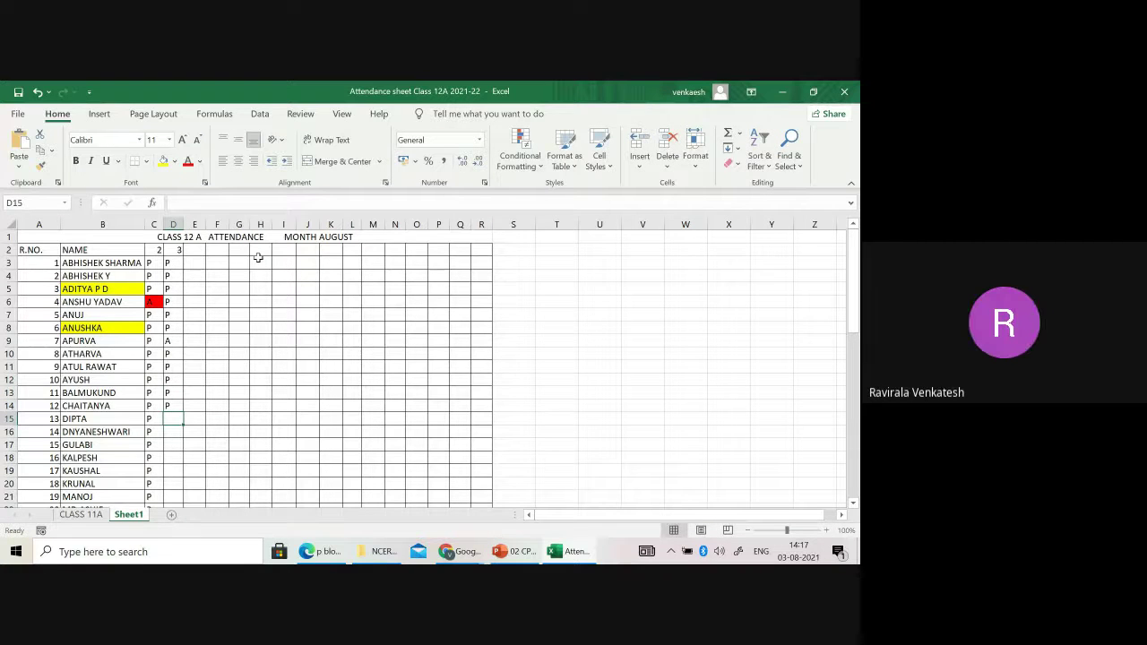
text(P)
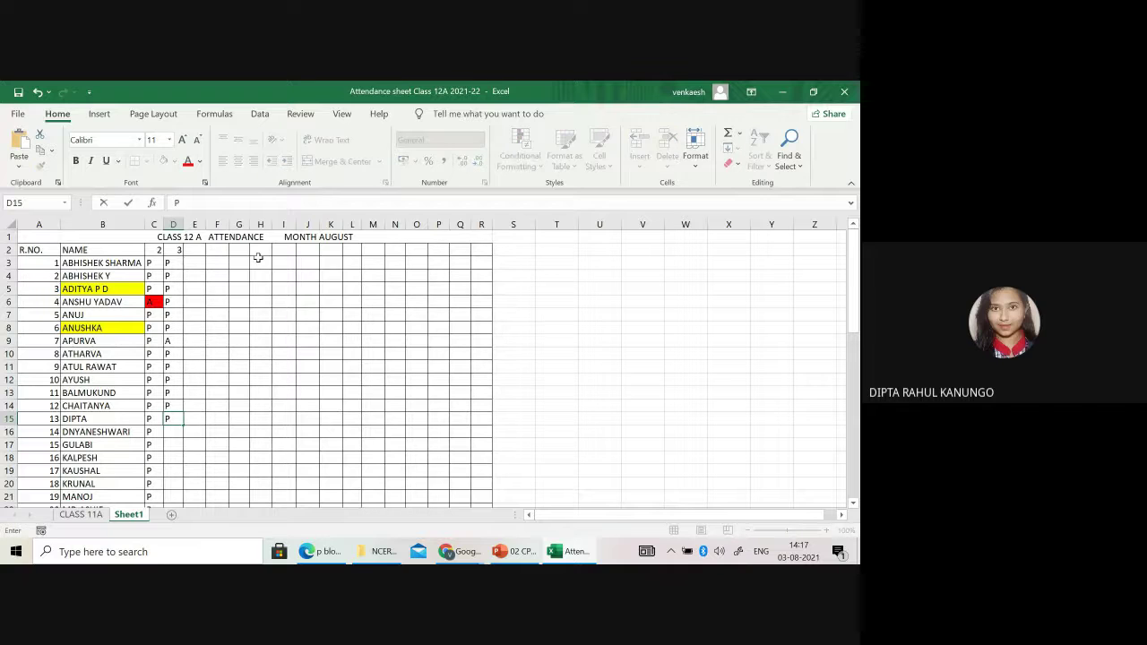
key(Return)
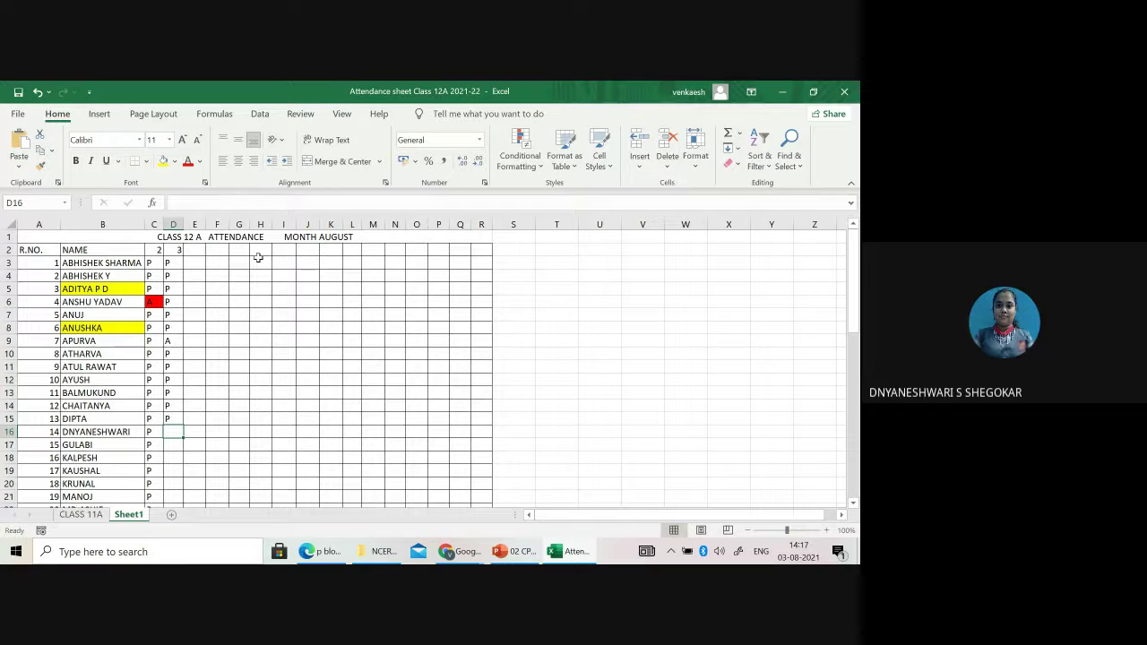
text(P)
key(Return)
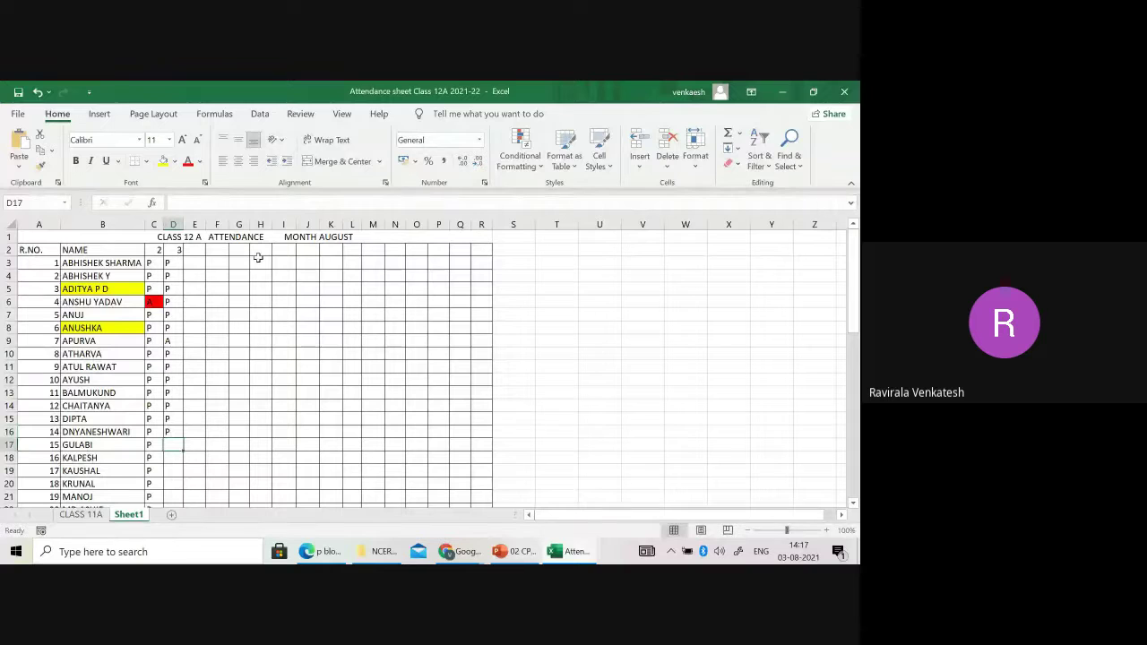
text(P)
key(Return)
text(P)
key(Return)
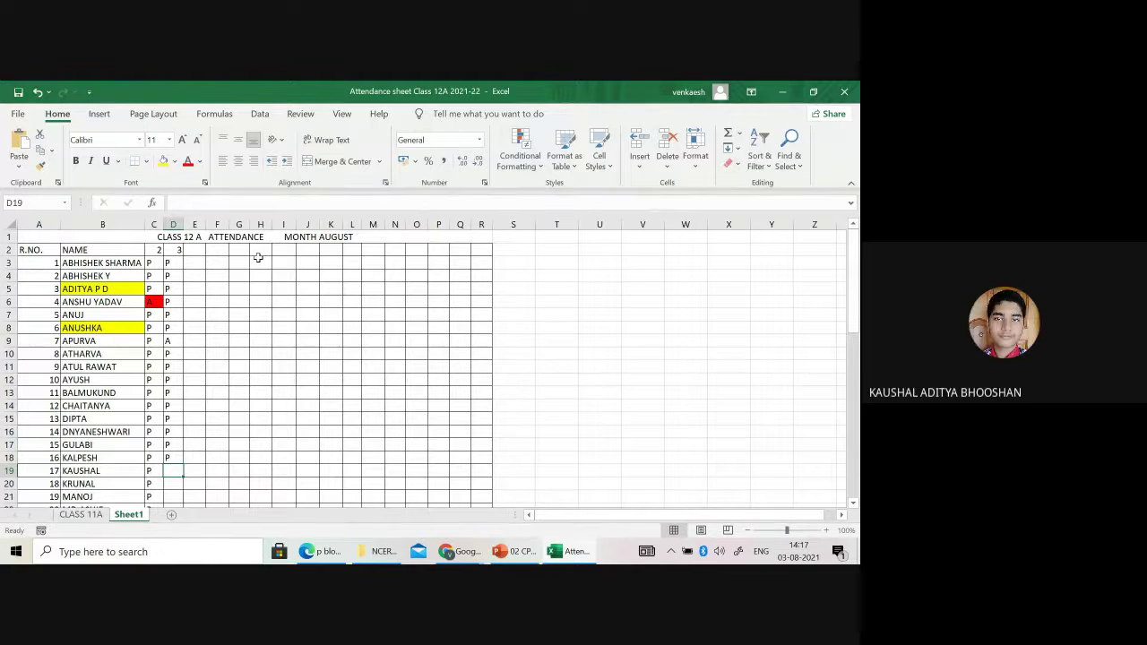
text(P)
key(Return)
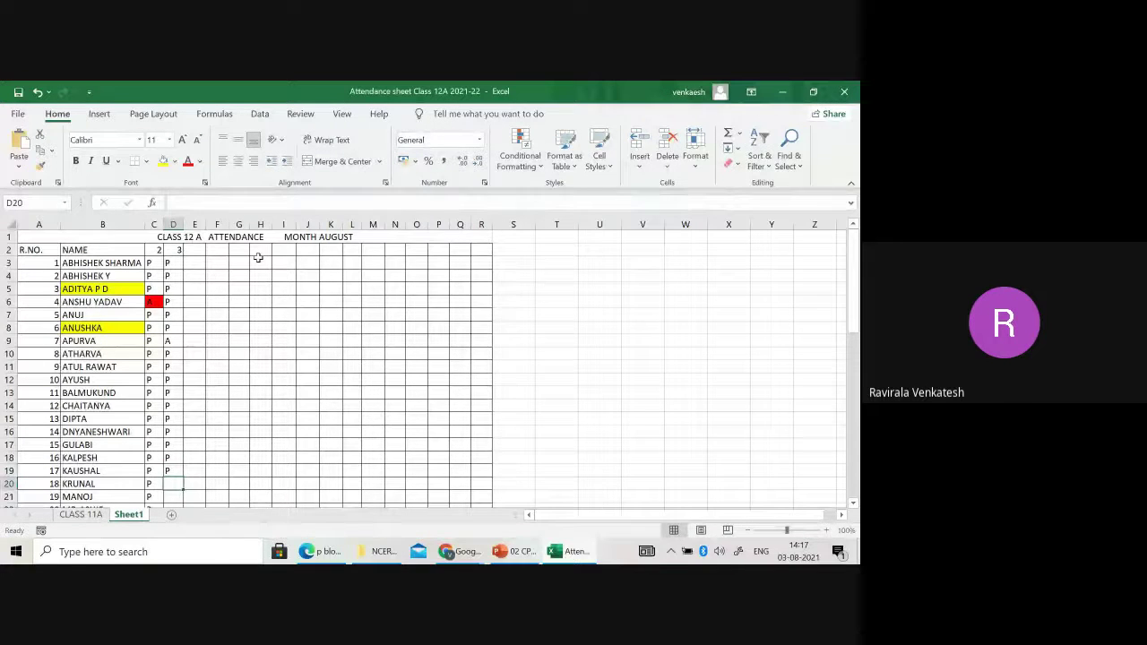
text(P)
key(Return)
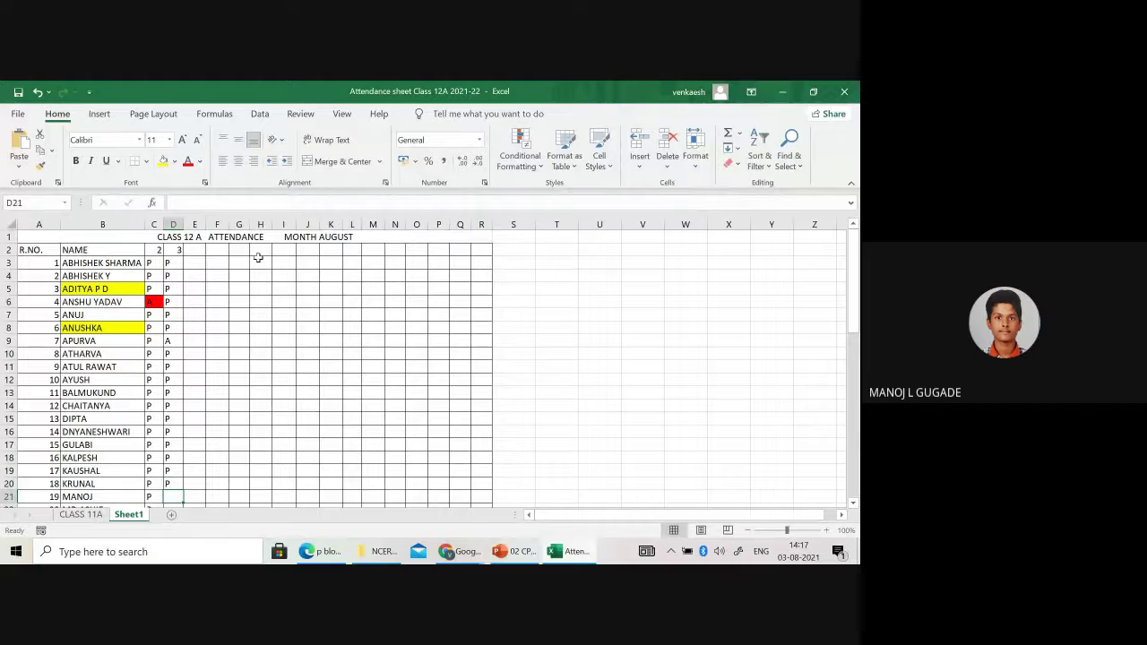
text(P)
key(Return)
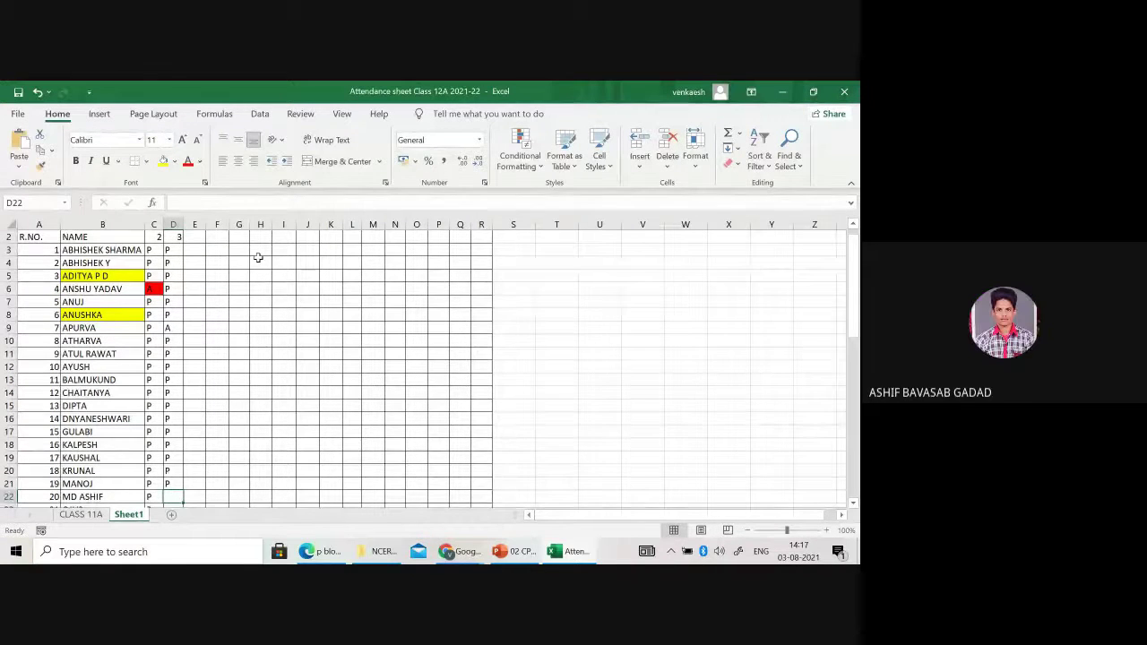
text(P)
key(Return)
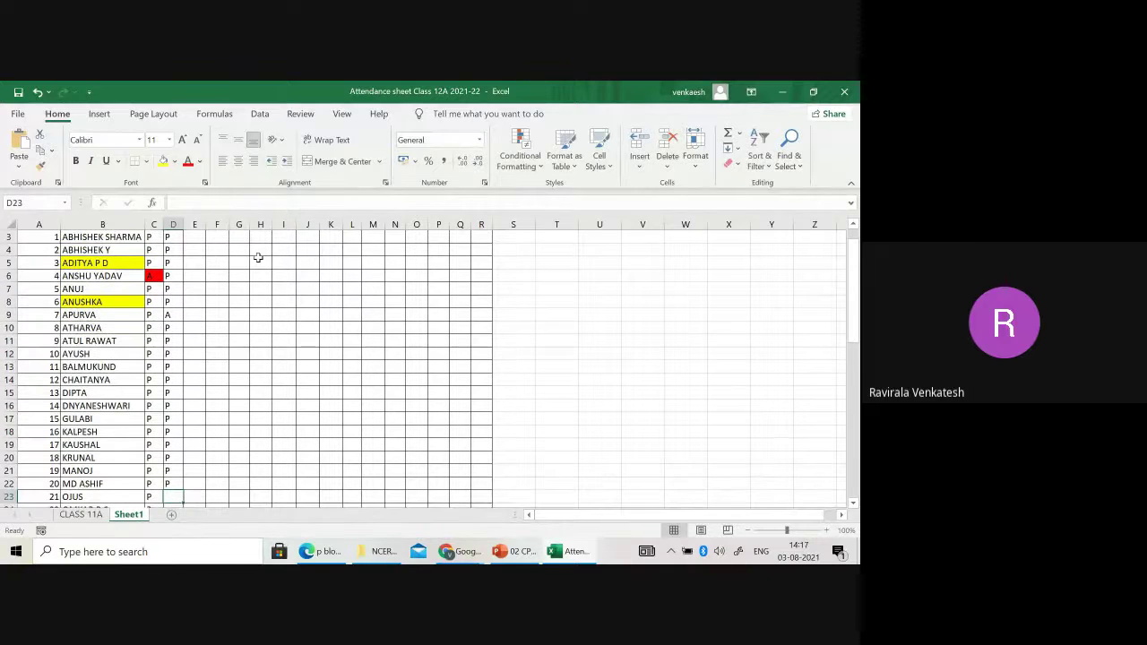
Record the 3 August attendance for roll numbers 21 to 24: P in D23, A in D24 and D25, P in D26
text(P)
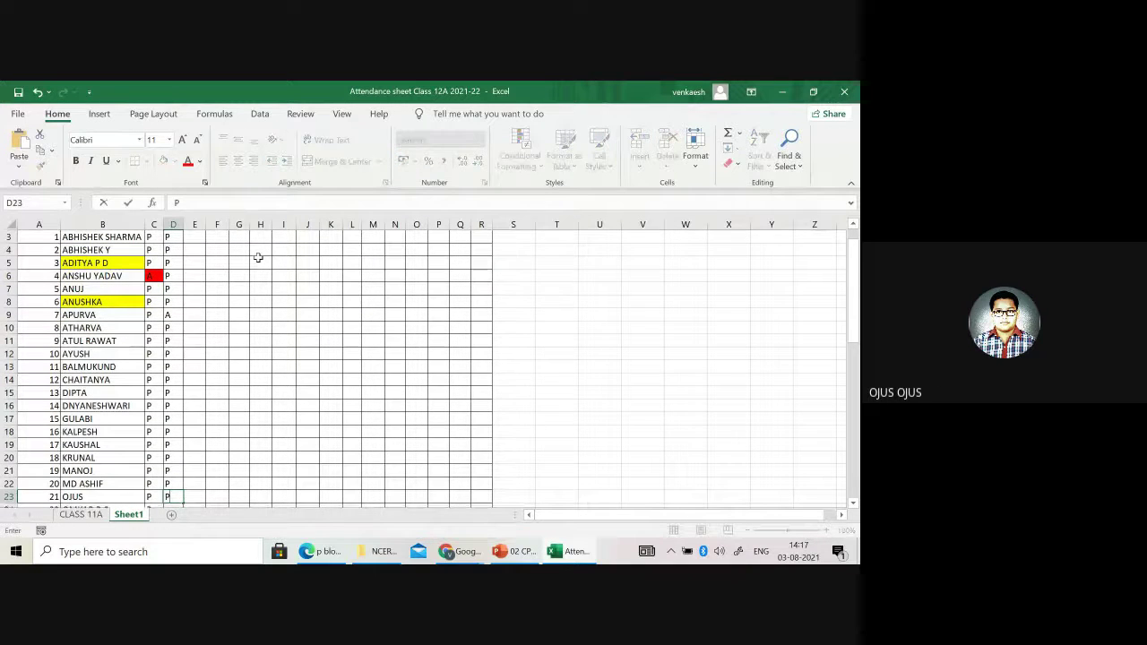
key(Return)
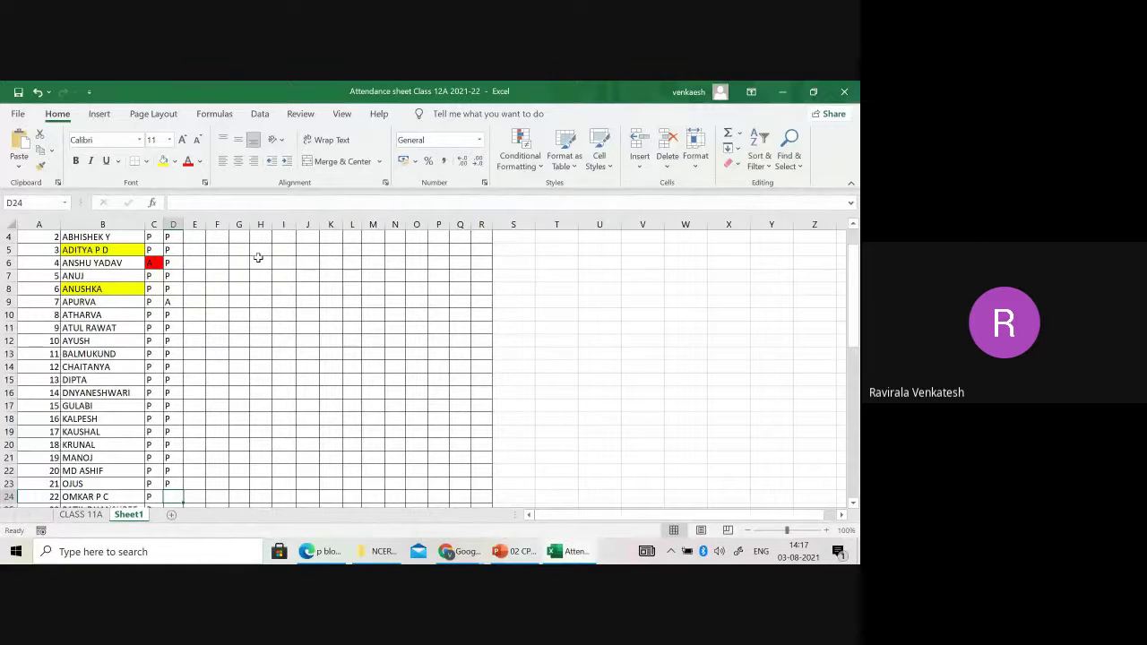
text(A)
key(Return)
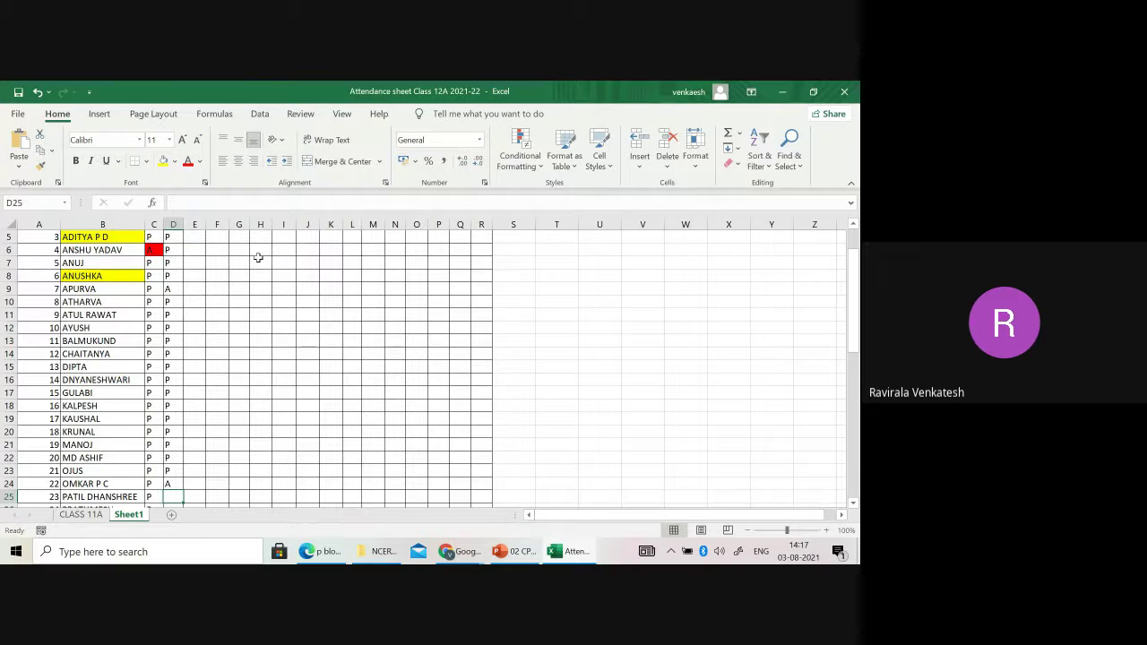
text(A)
key(Return)
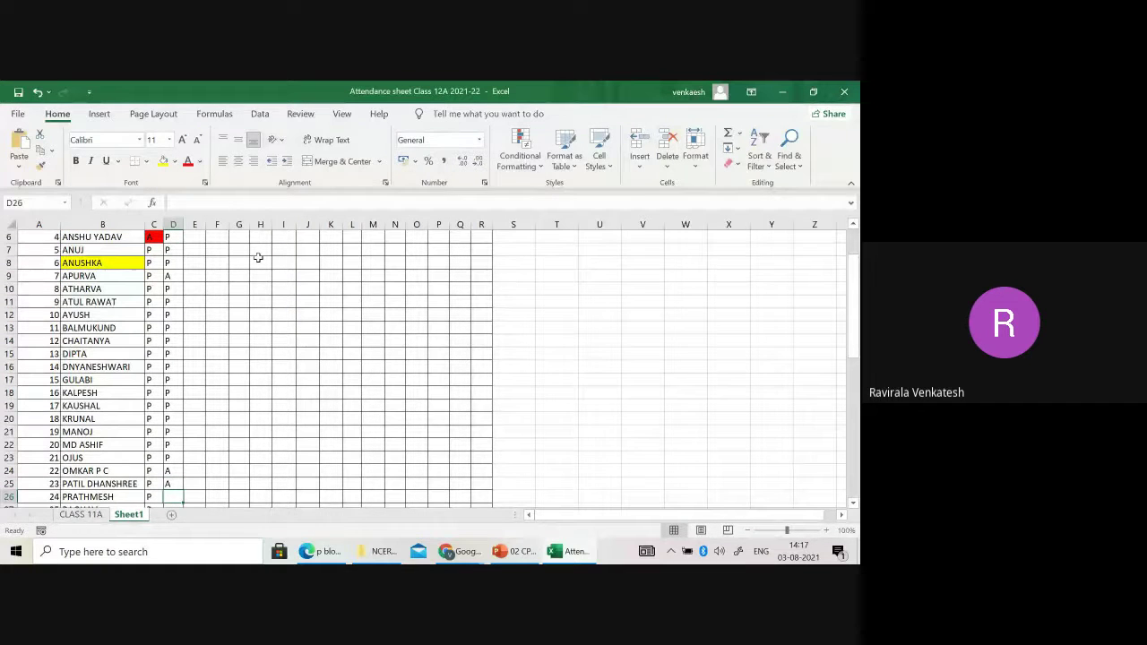
text(P)
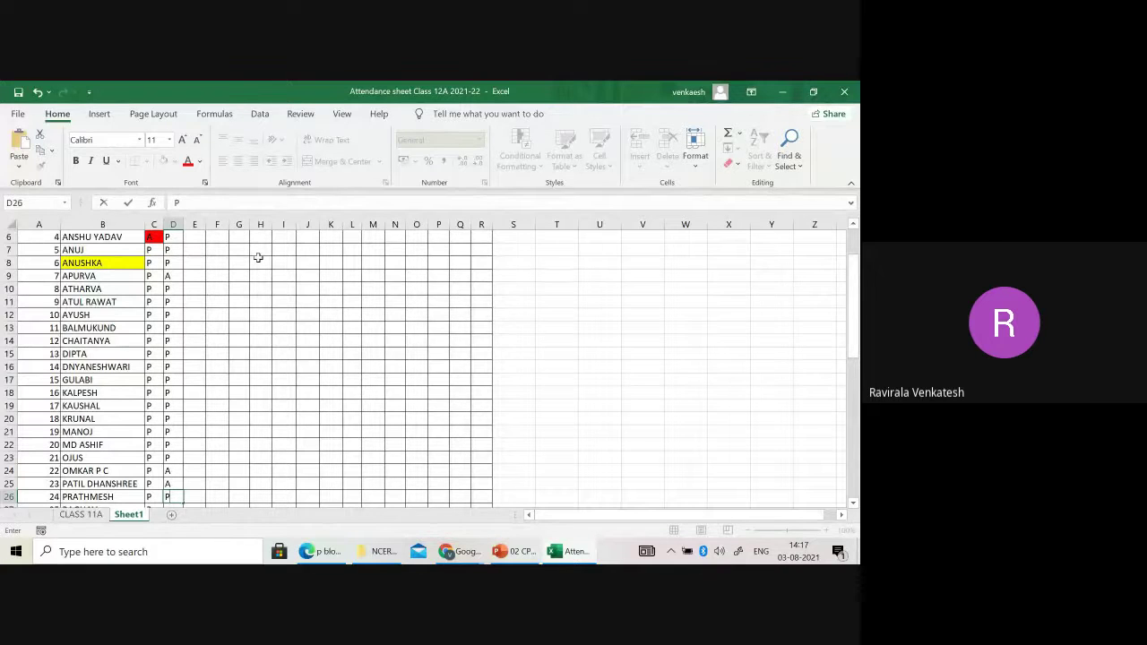
key(Return)
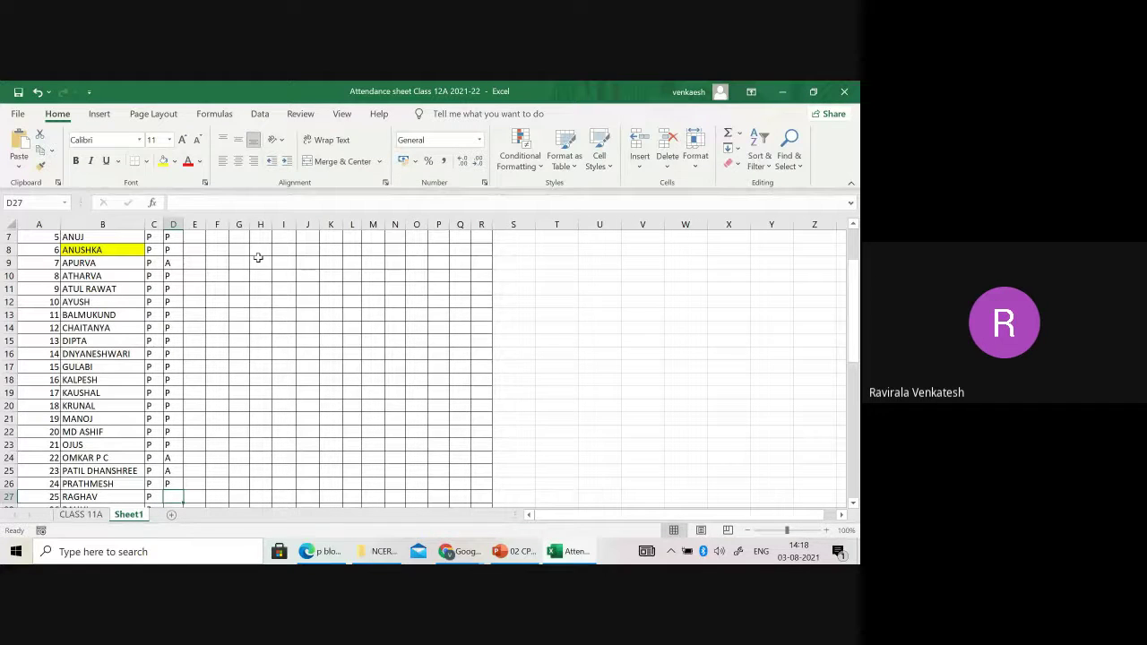
Mark roll numbers 25 to 33 as present for 3 August by entering P in each cell of D27:D35
key(Up)
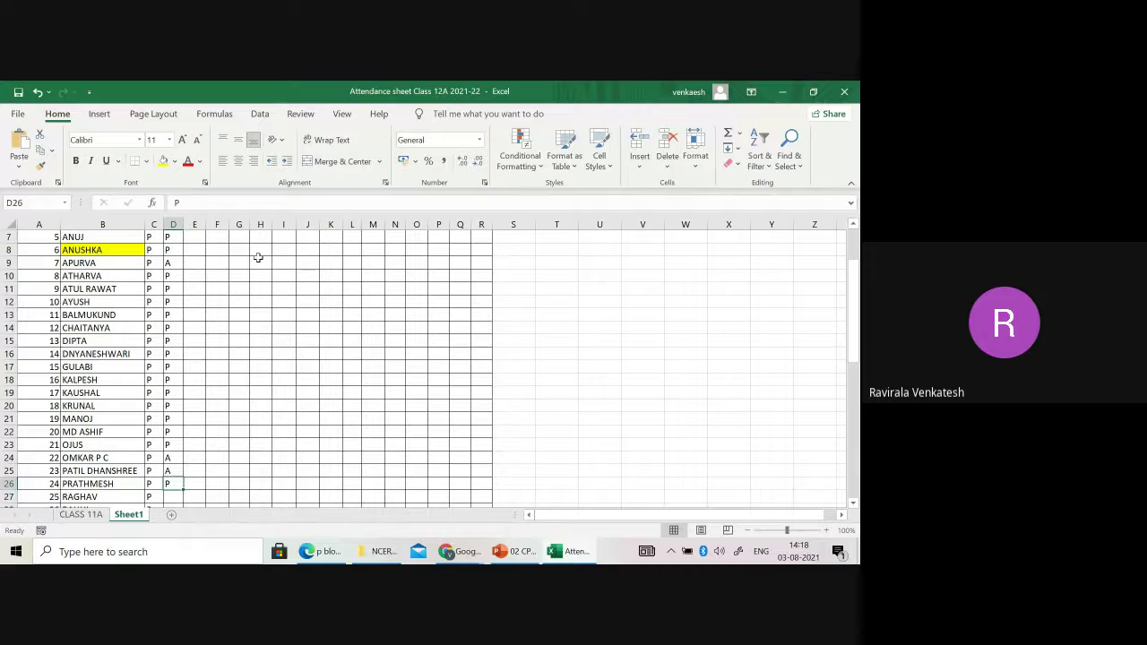
key(Down)
text(P)
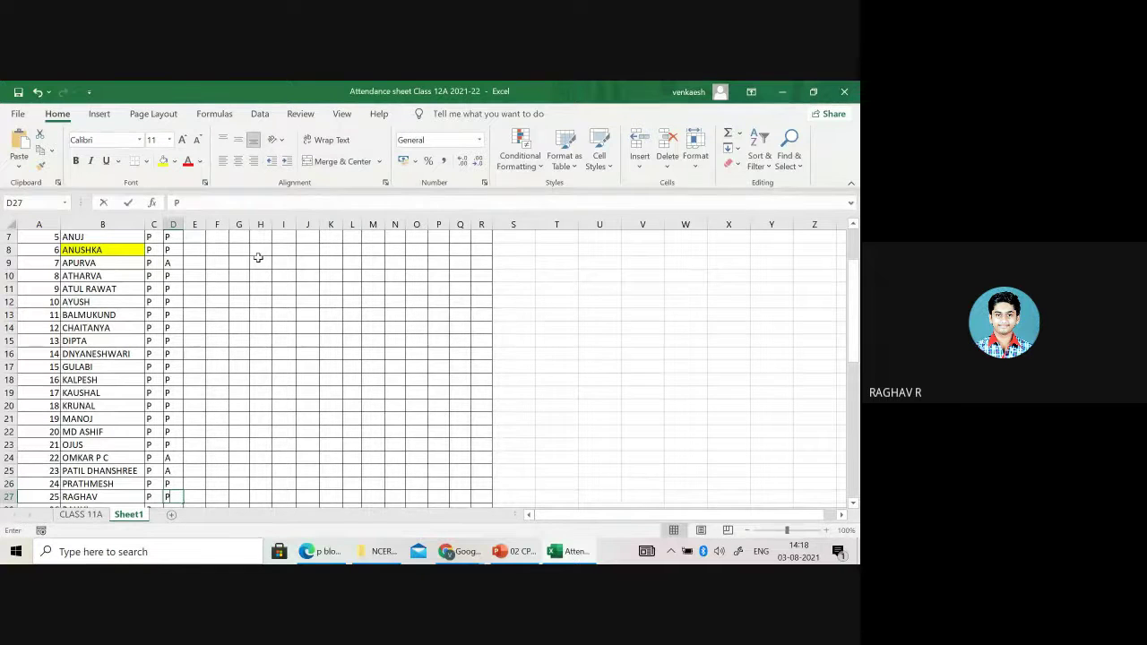
key(Return)
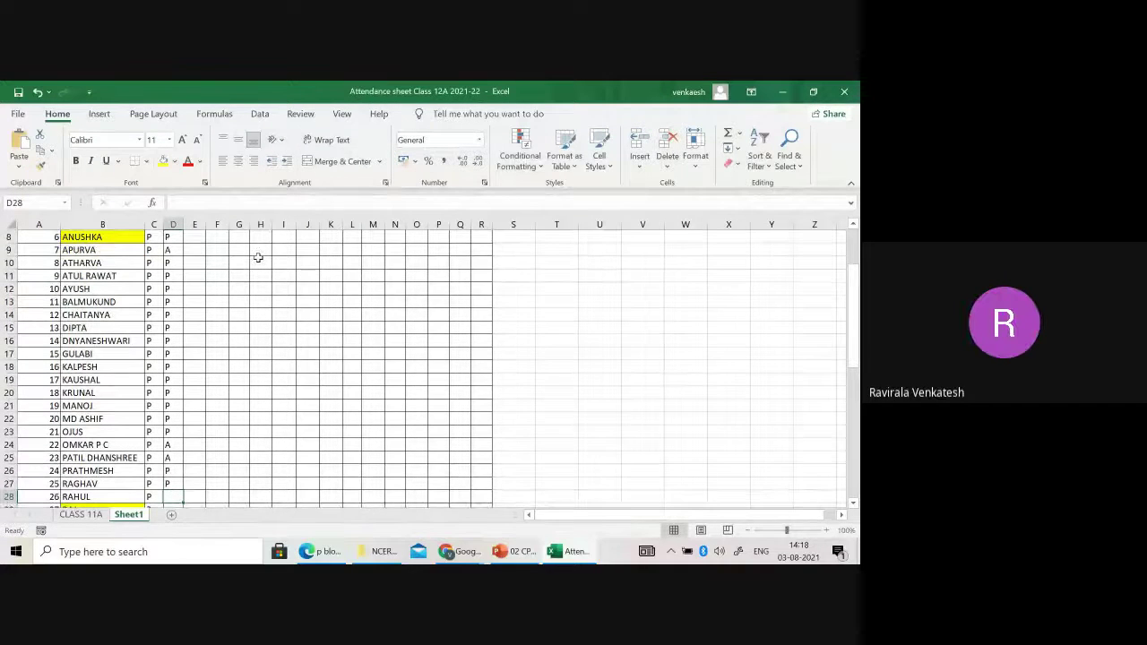
text(P)
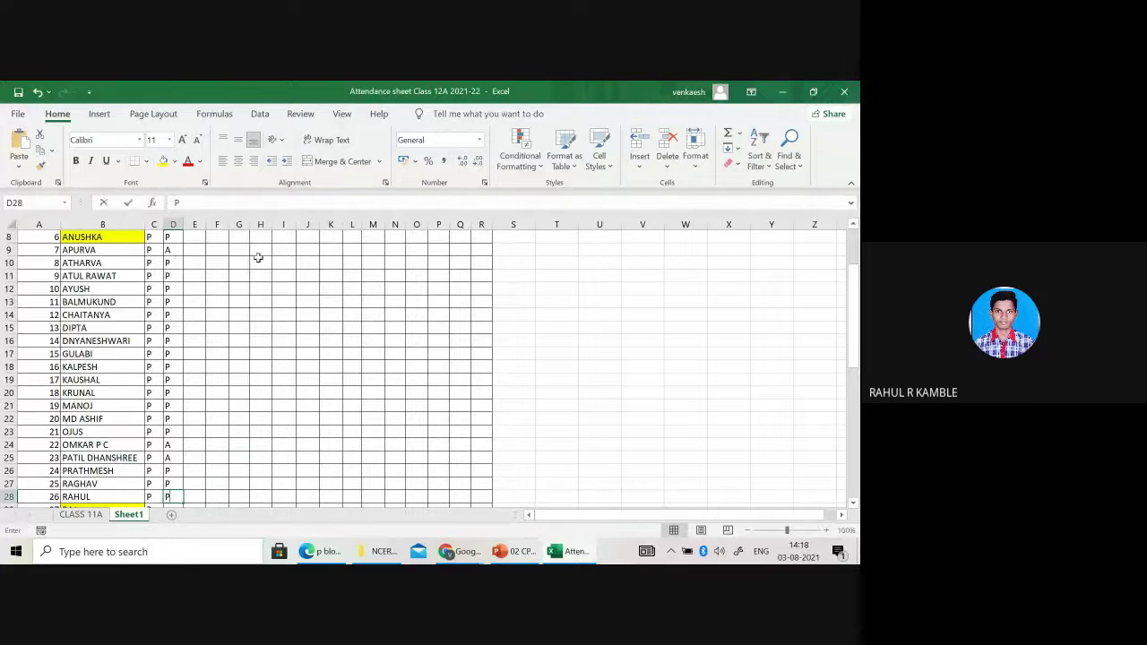
key(Return)
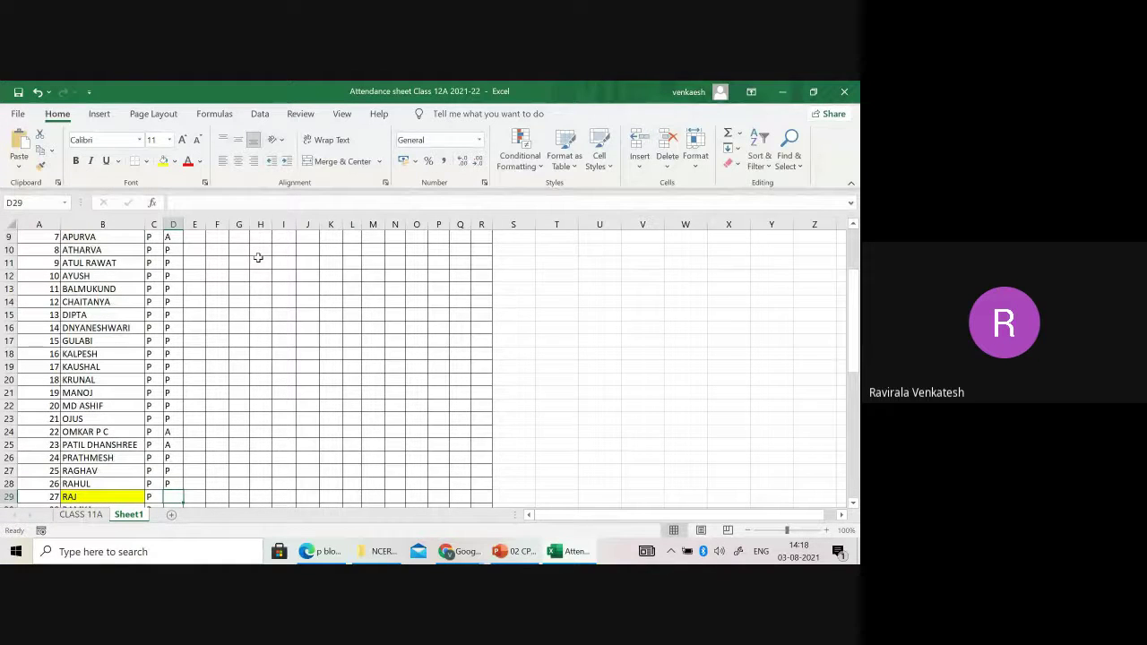
text(P)
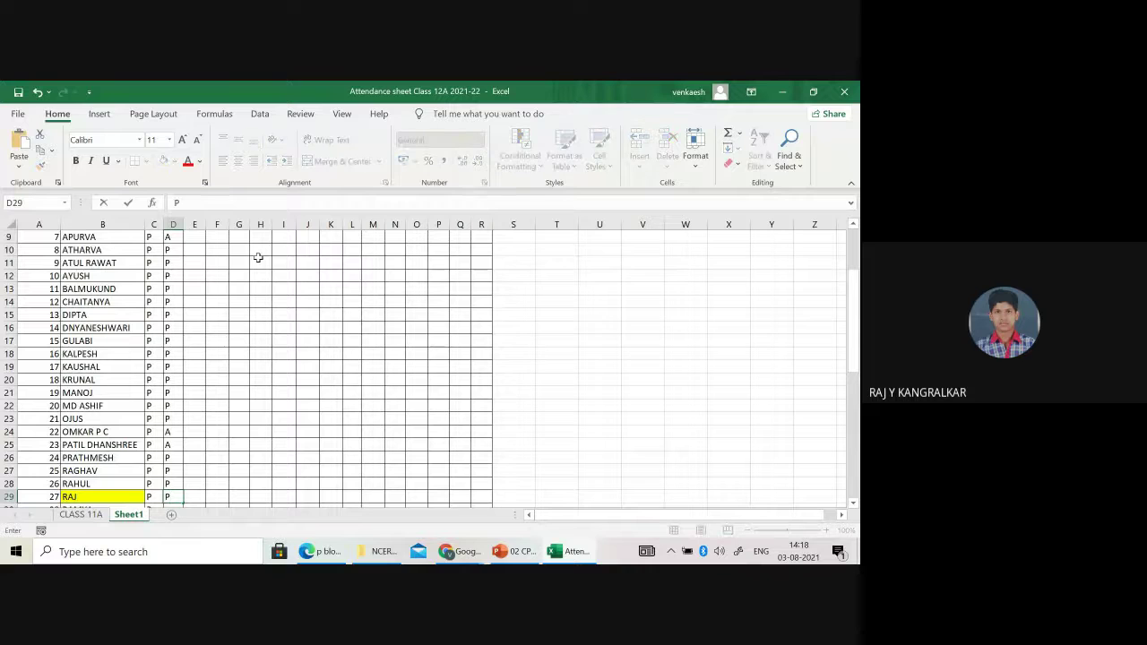
key(Return)
text(P)
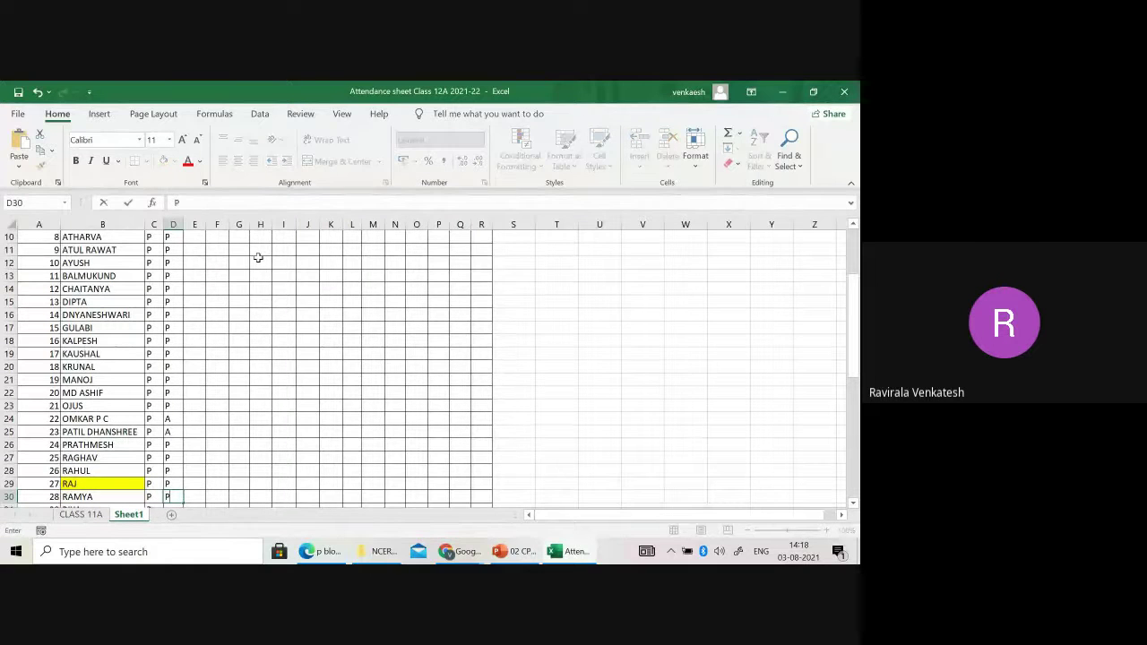
key(Return)
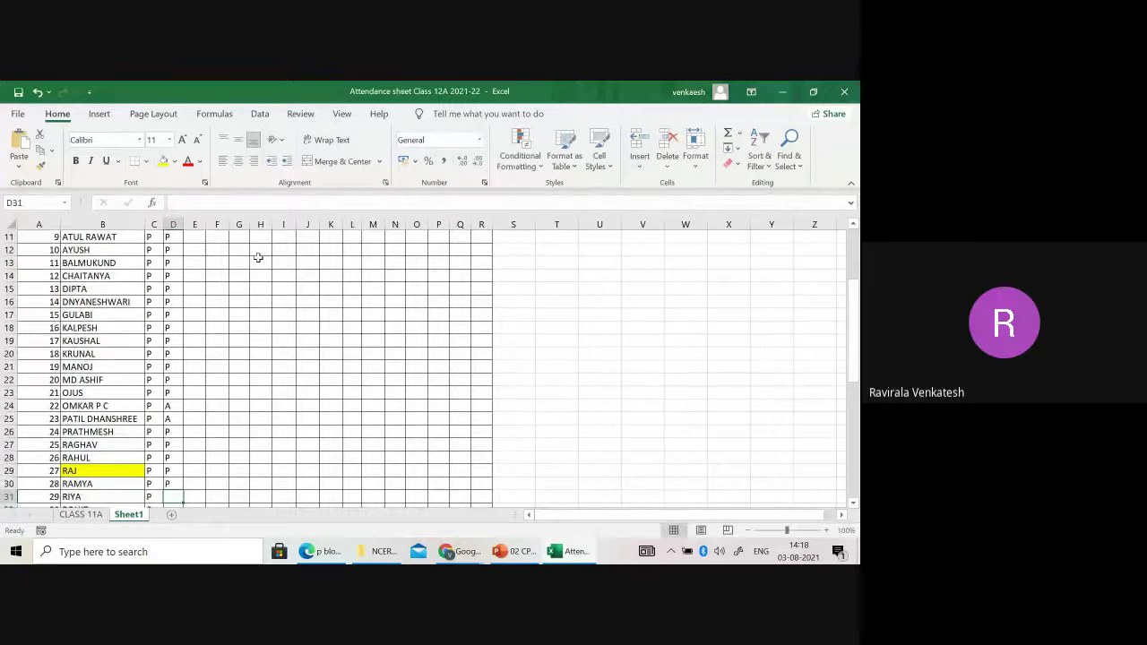
text(P)
key(Return)
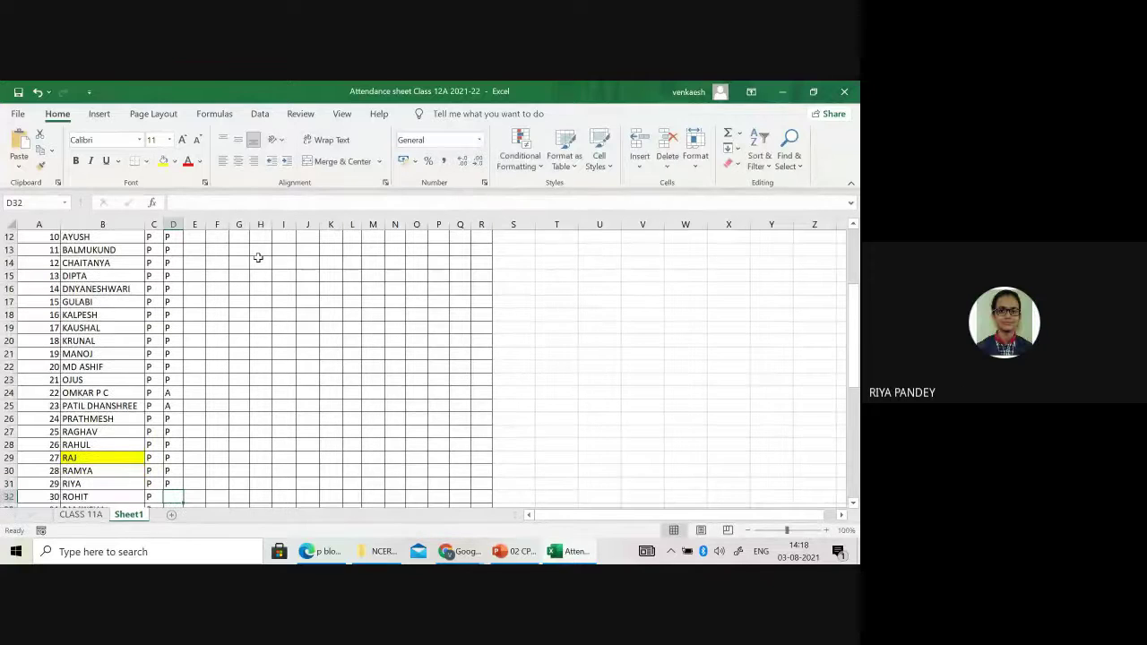
text(P)
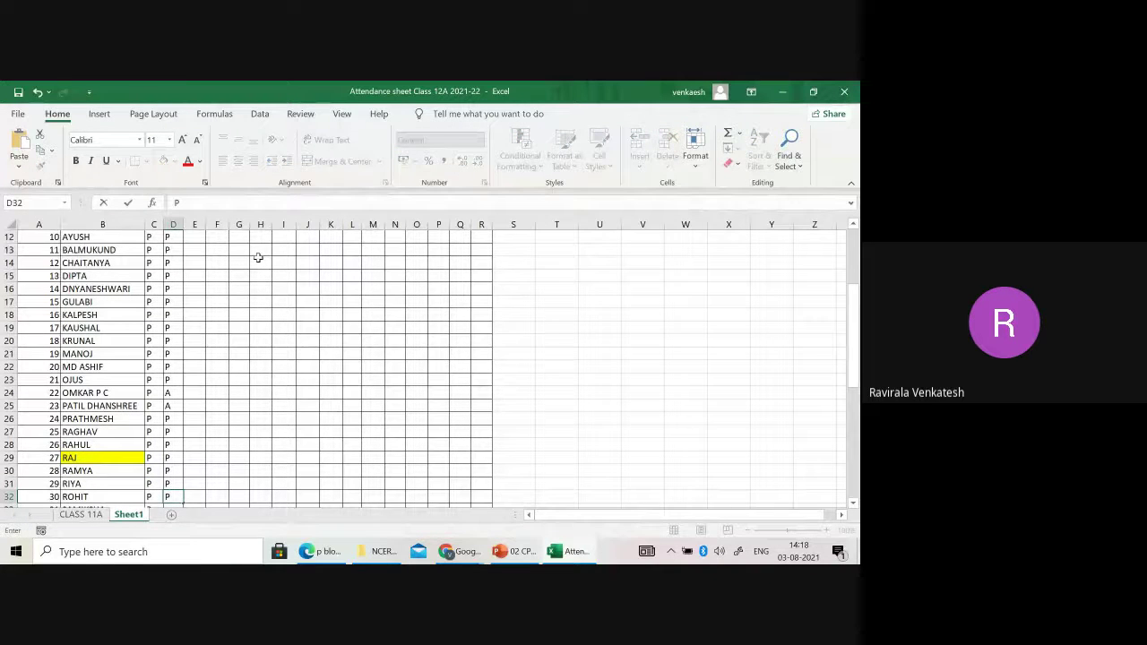
key(Return)
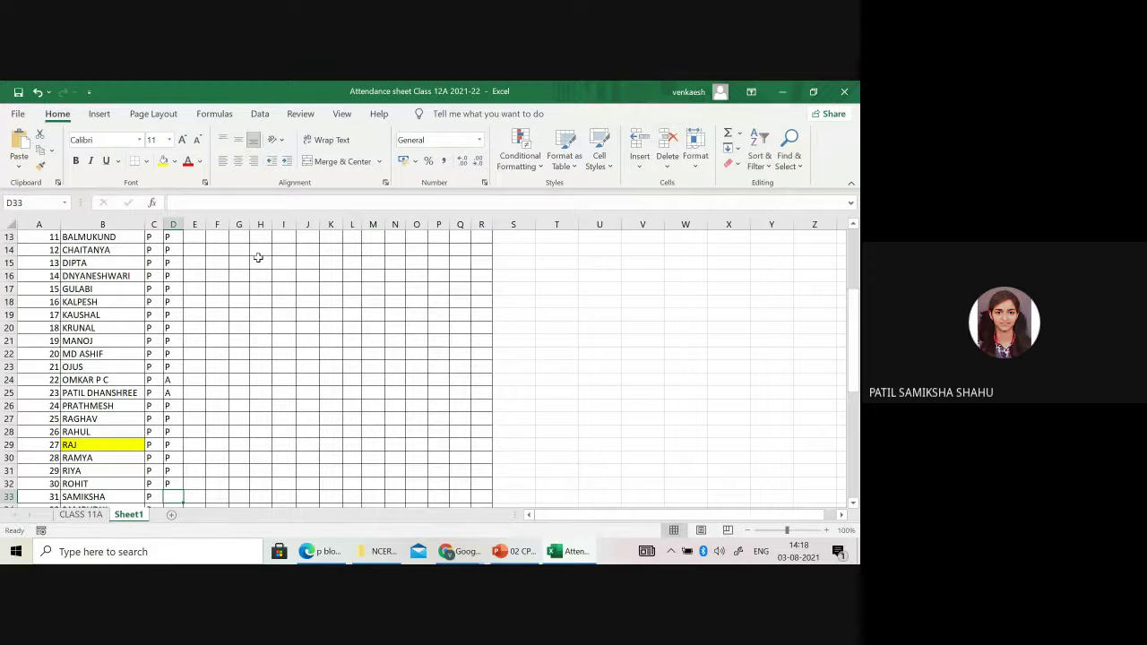
text(P)
key(Return)
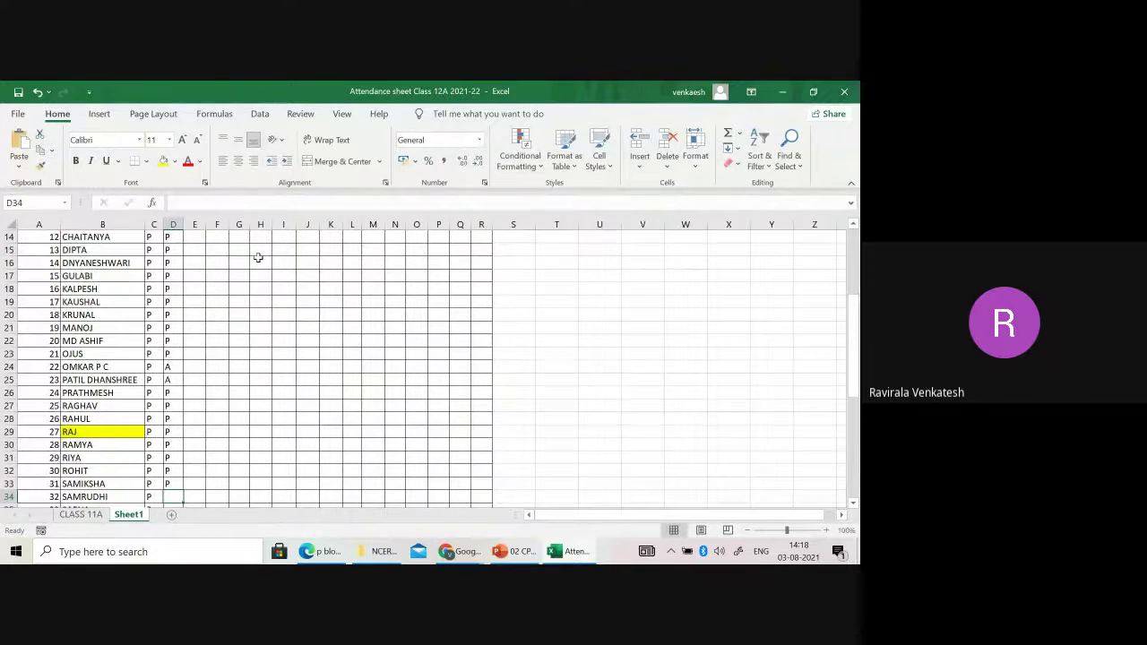
text(P)
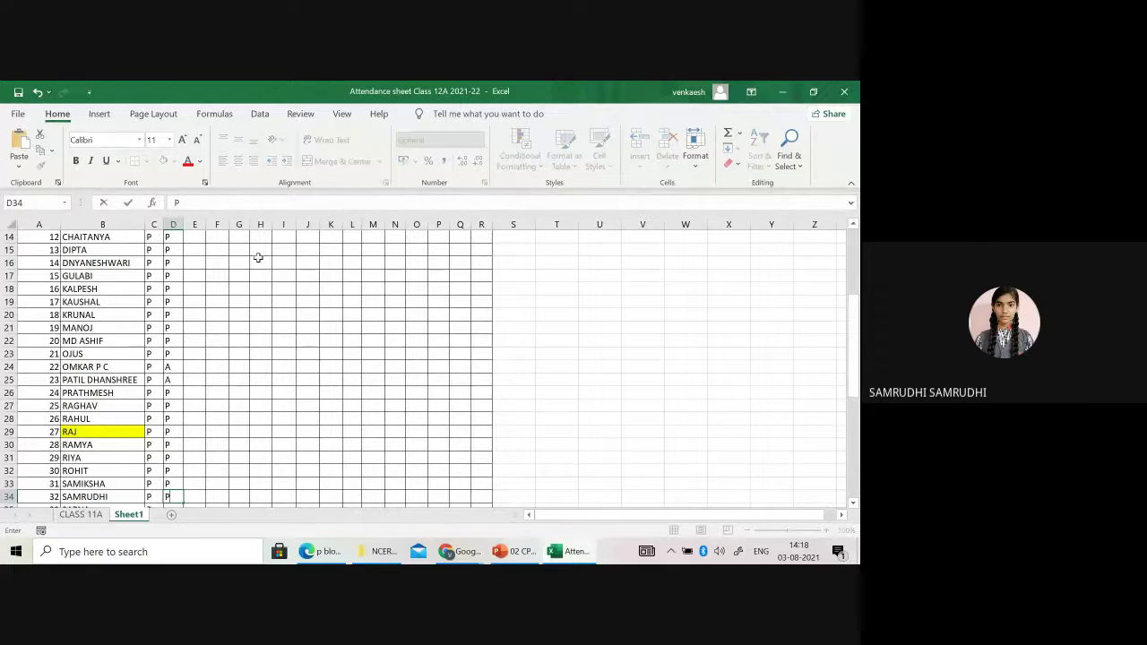
key(Return)
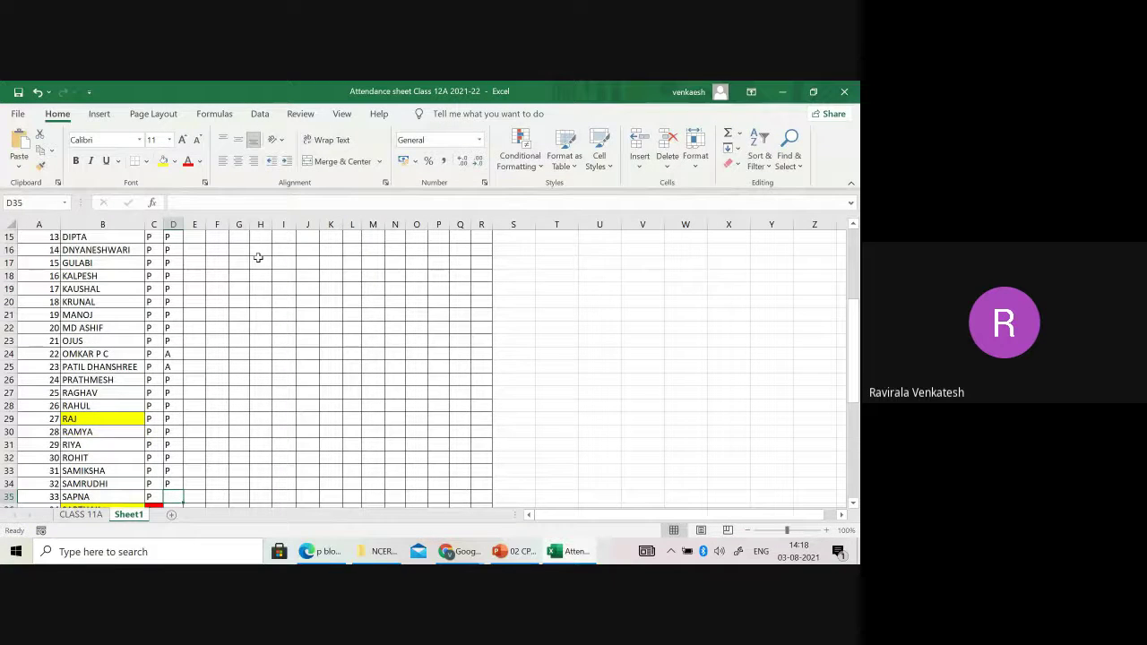
text(P)
key(Return)
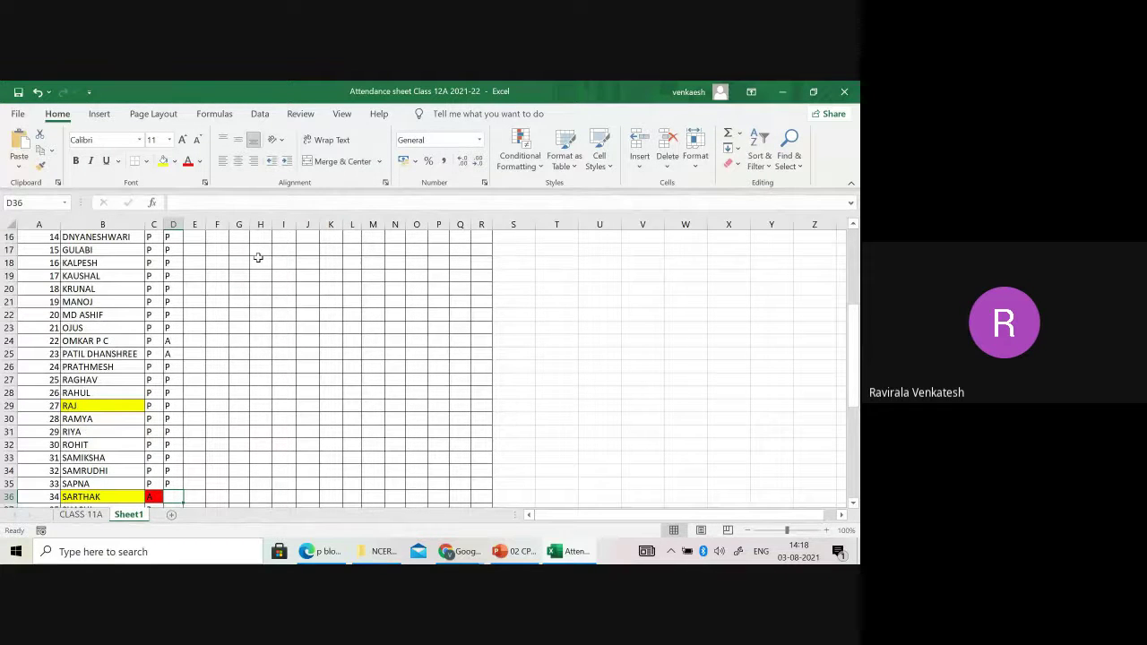
Record the 3 August attendance for roll numbers 34 to 39, entering A in D36 and P in D37:D41
text(A)
key(Return)
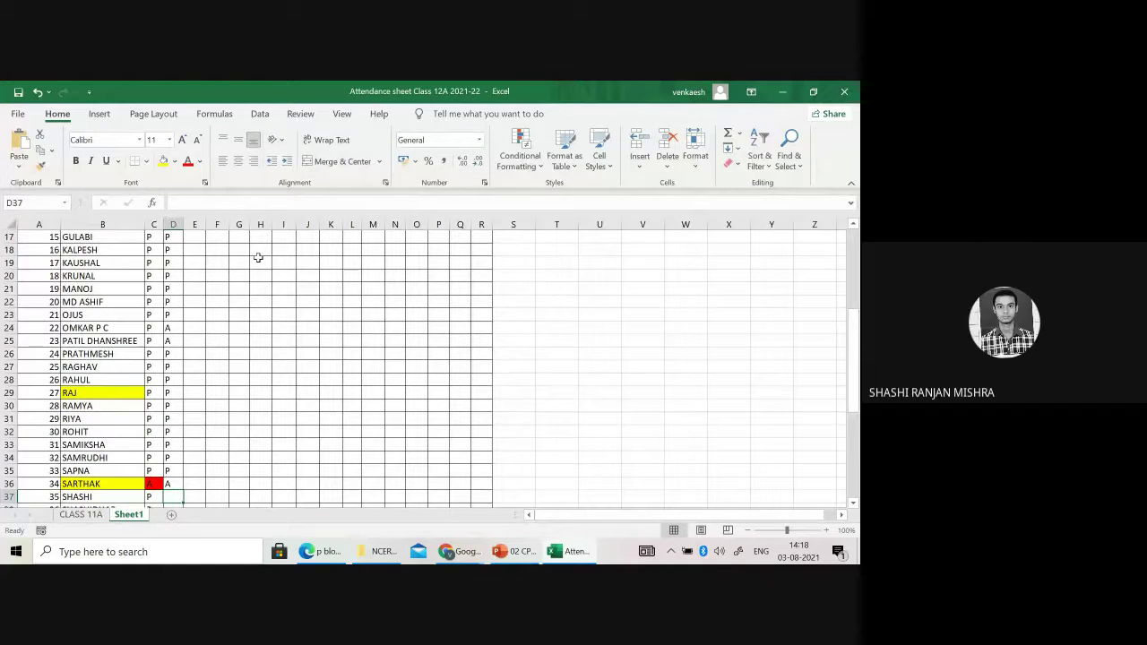
text(P)
key(Return)
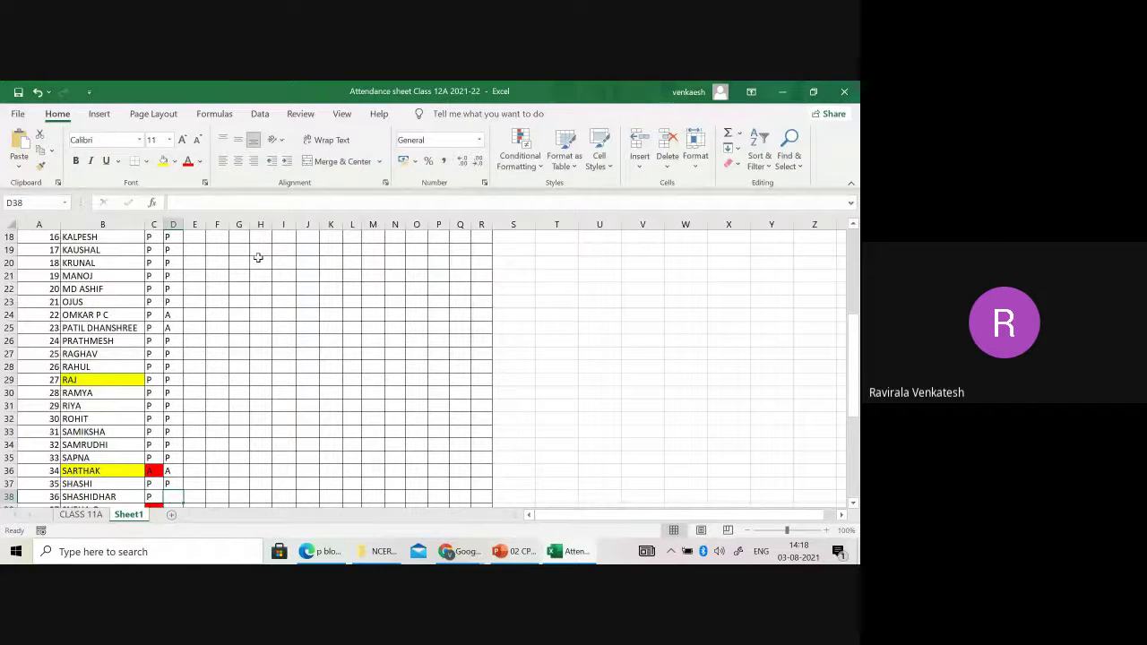
text(P)
key(Return)
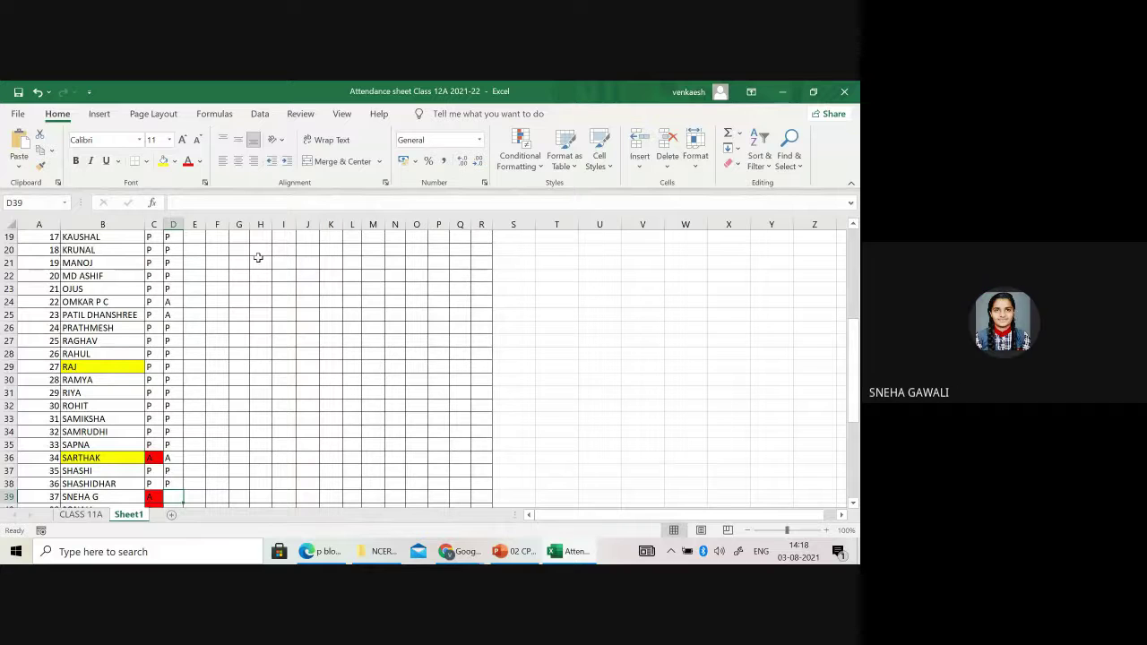
text(P)
key(Return)
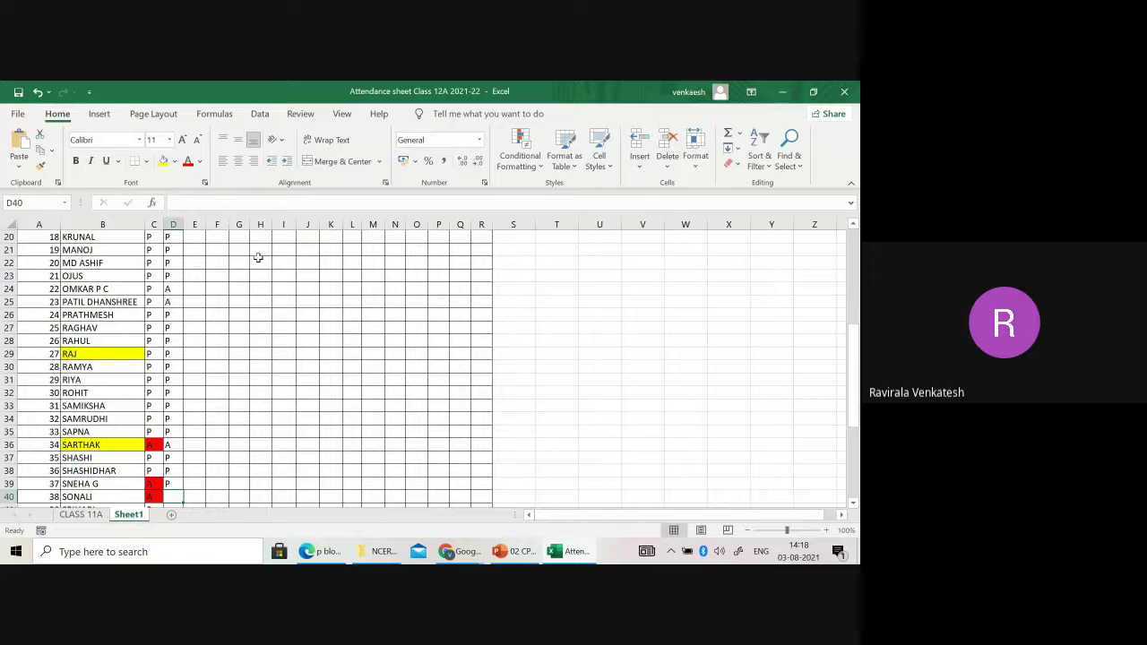
text(P)
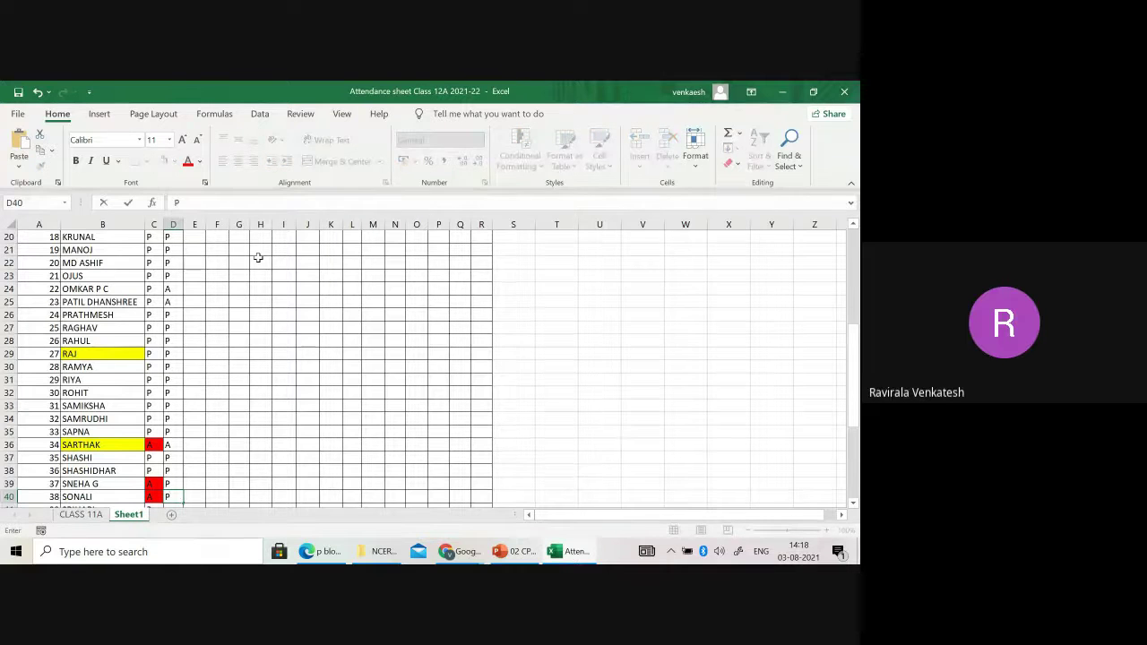
key(Return)
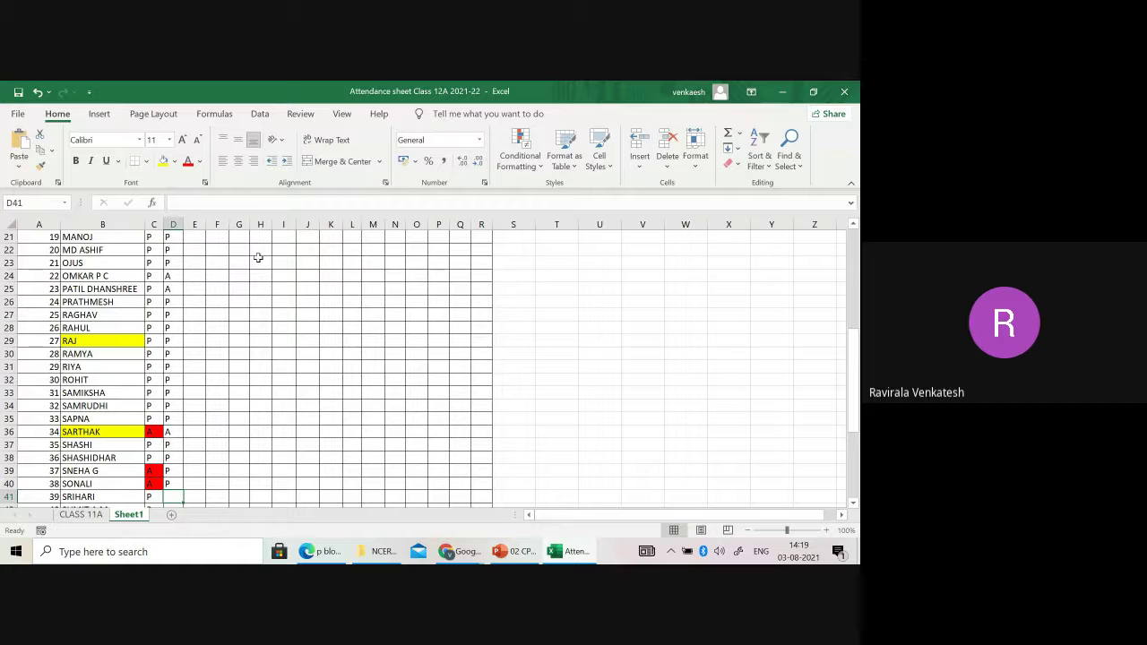
text(P)
key(Return)
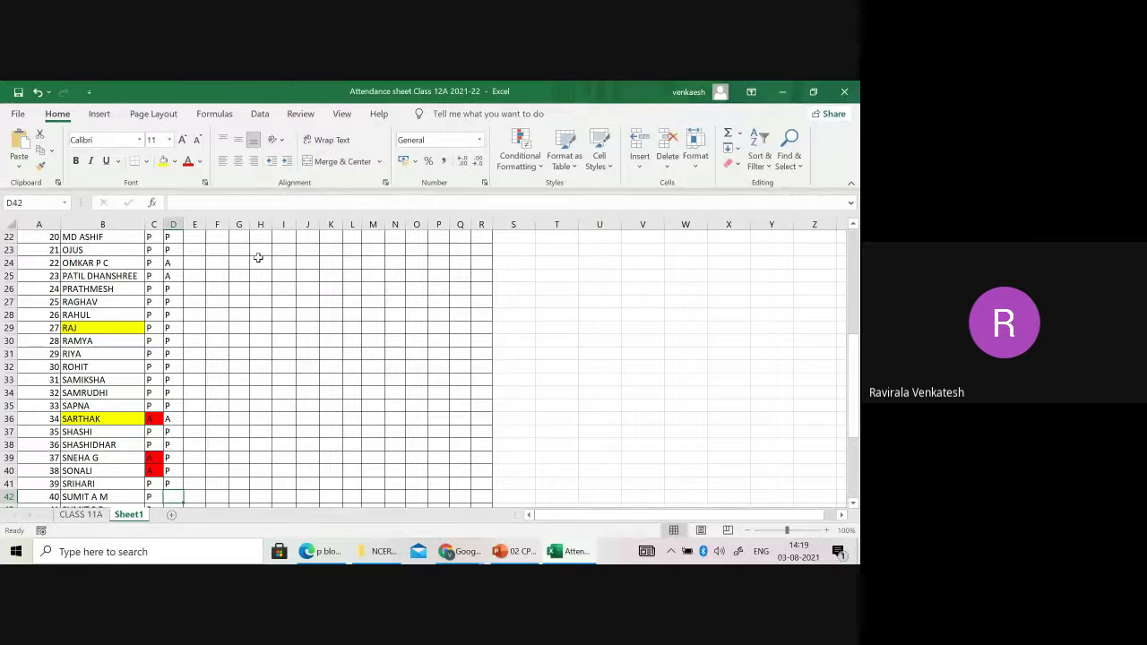
Record the 3 August attendance for roll numbers 40 to 43: A in D42 and D44, P in D43 and D45
text(P)
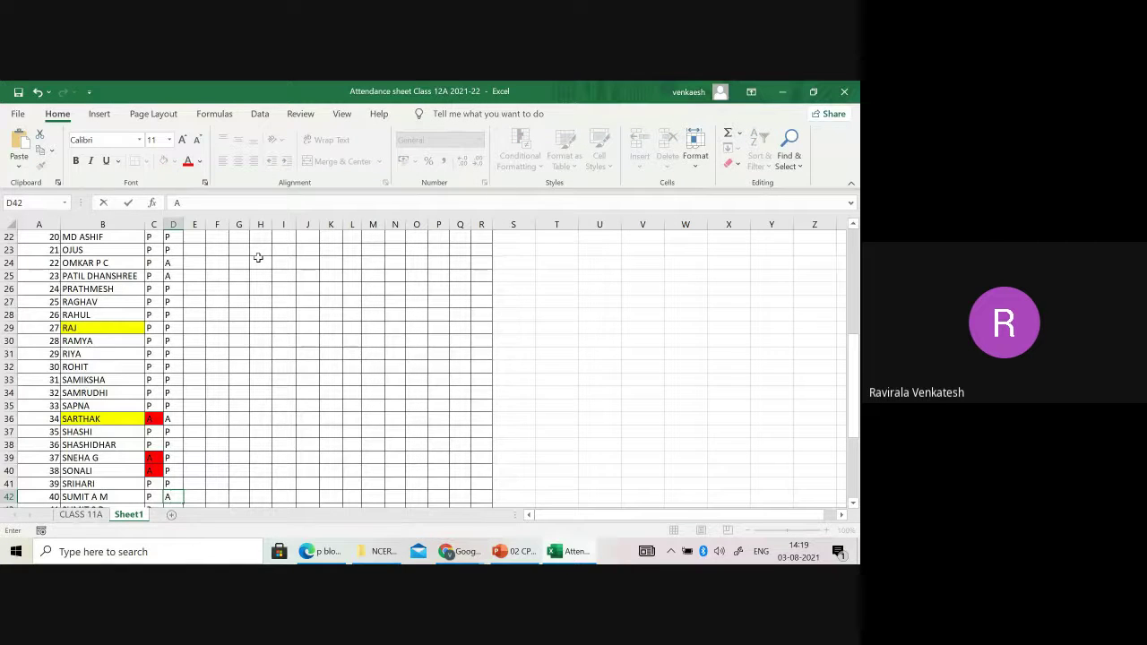
key(Return)
text(P)
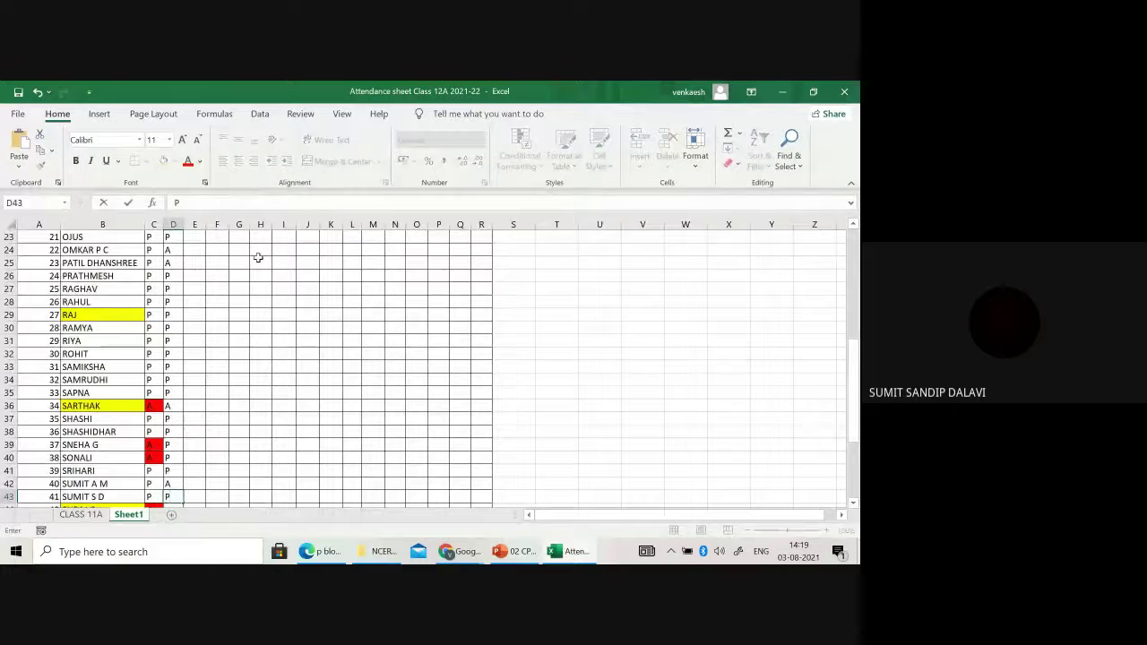
key(Return)
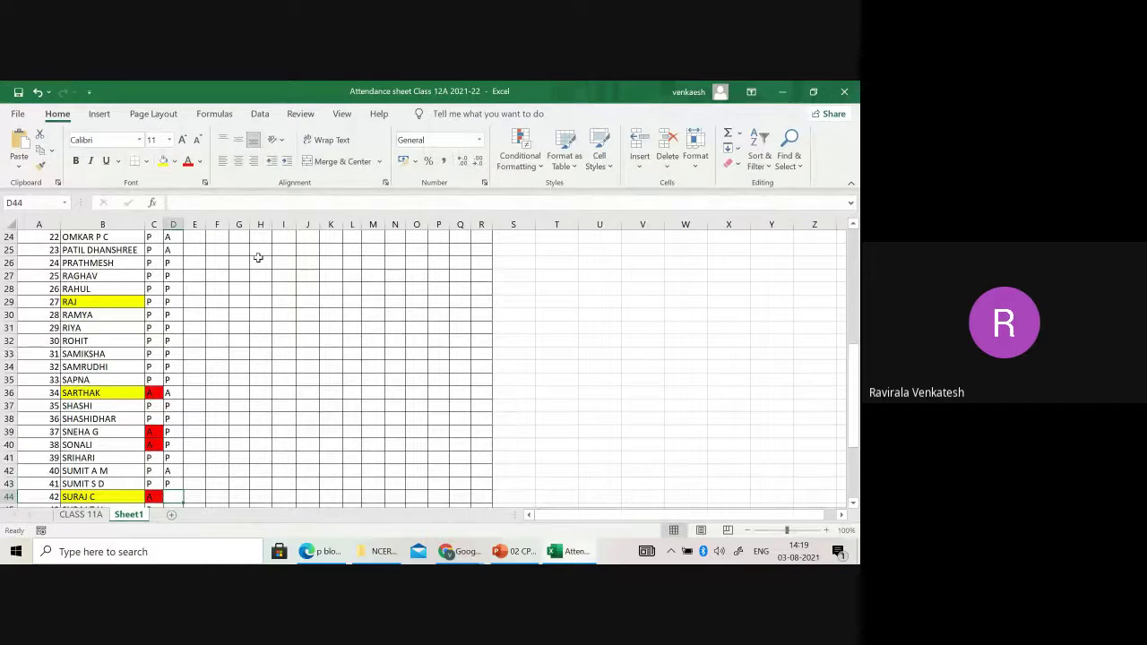
text(A)
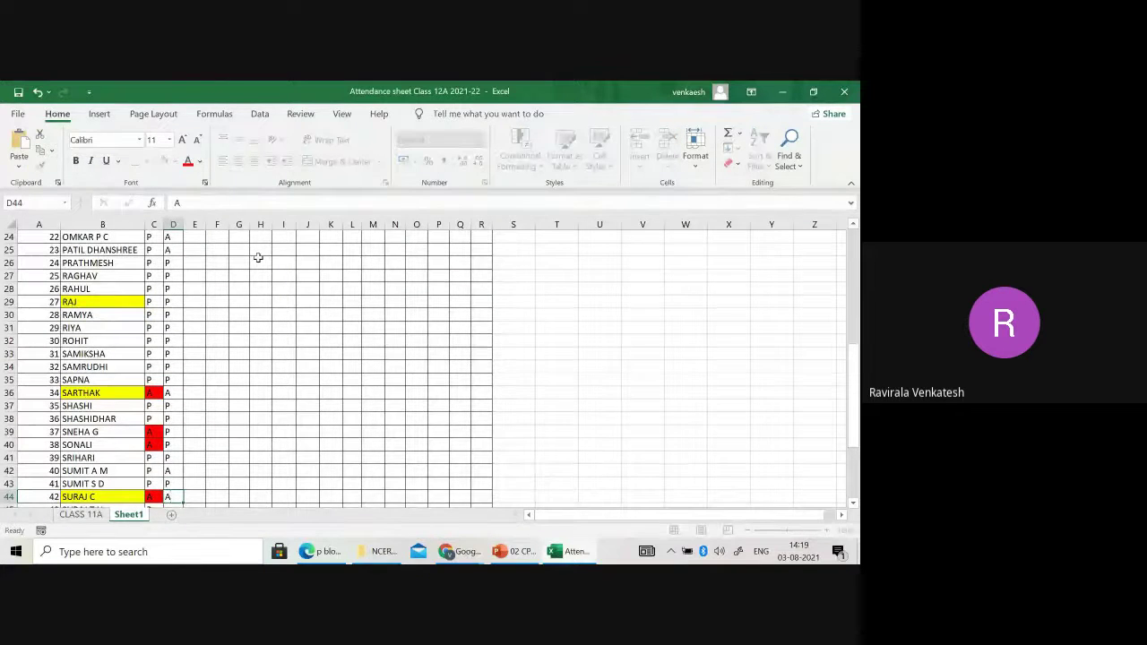
key(Return)
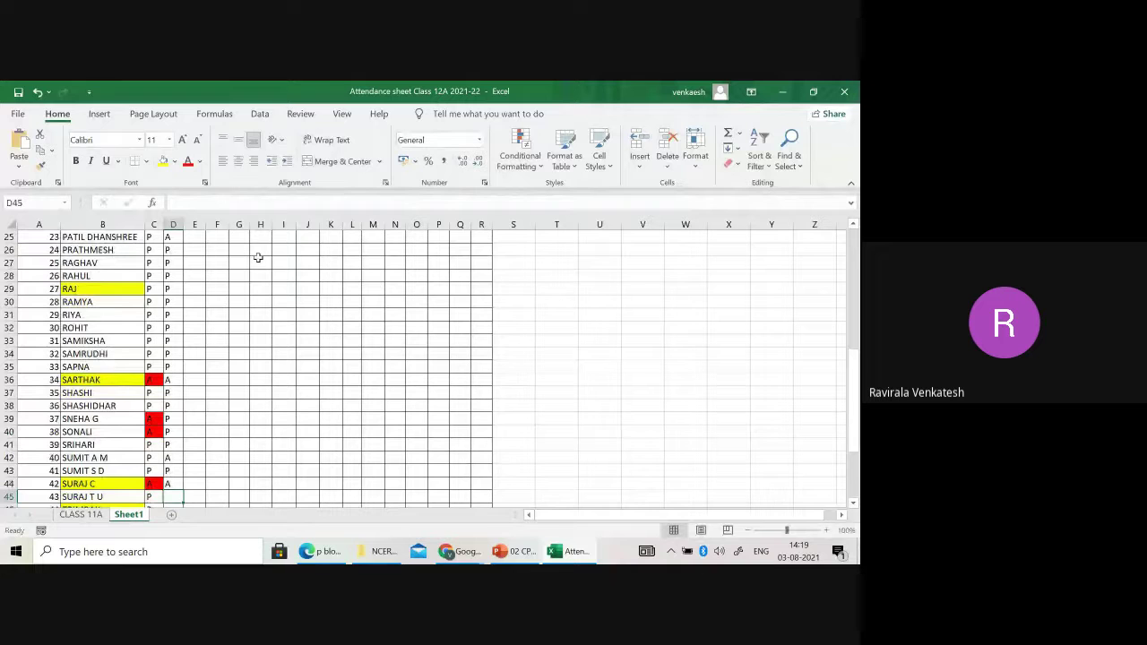
text(P)
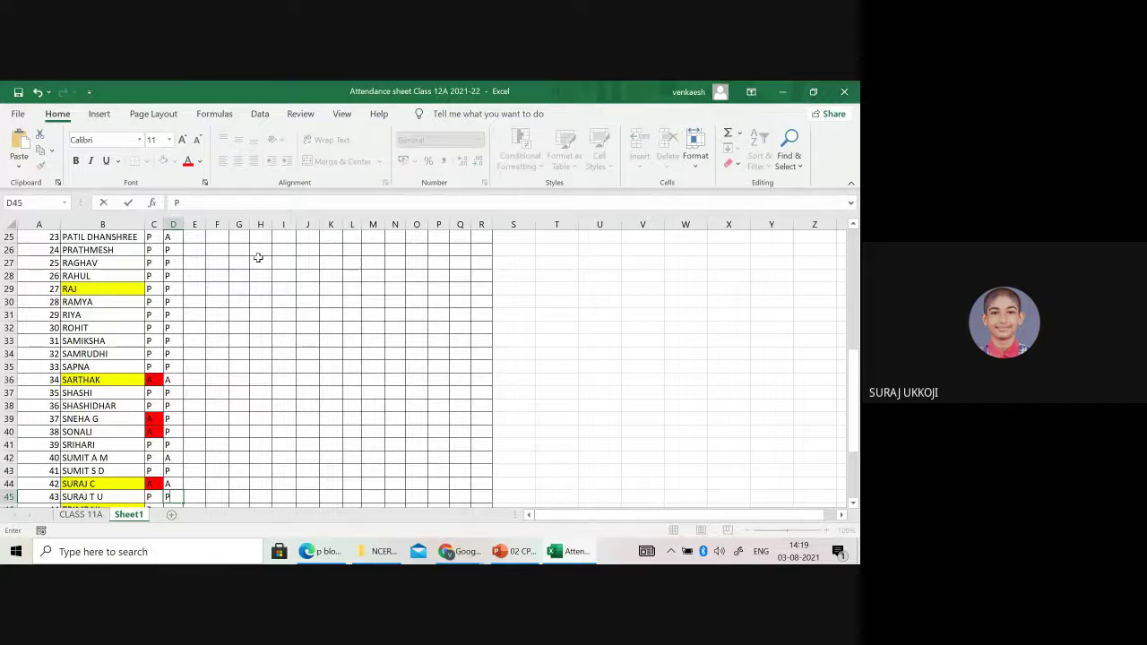
key(Return)
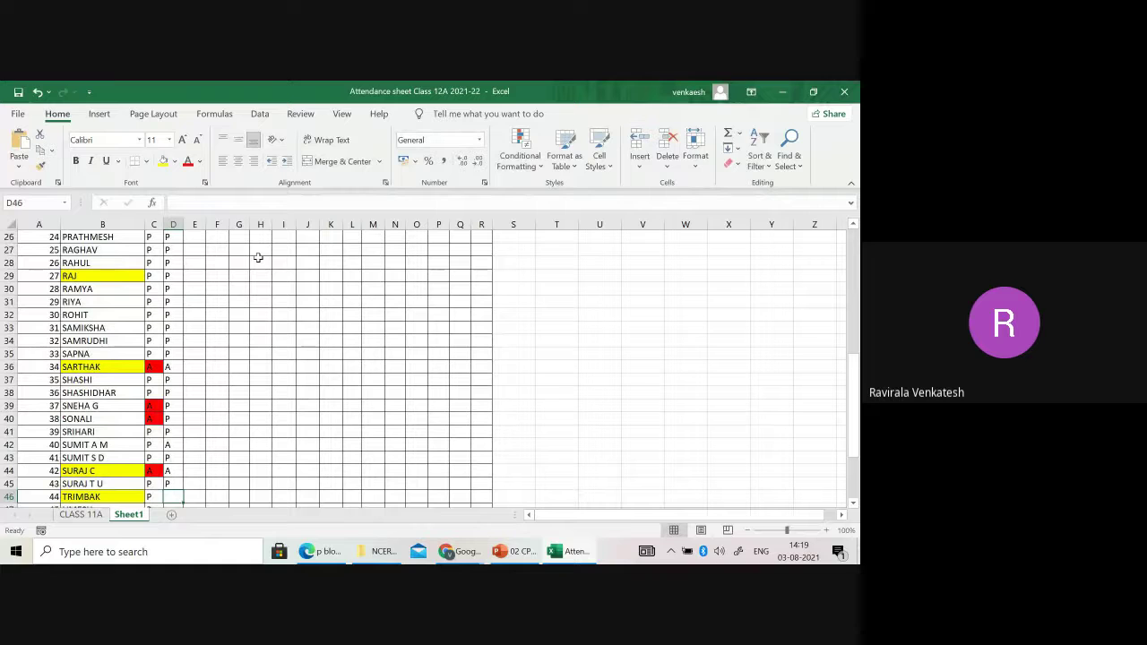
Record the 3 August attendance for roll numbers 44 to 47: P in D46, A in D47, P in D48 and D49
text(P)
key(Return)
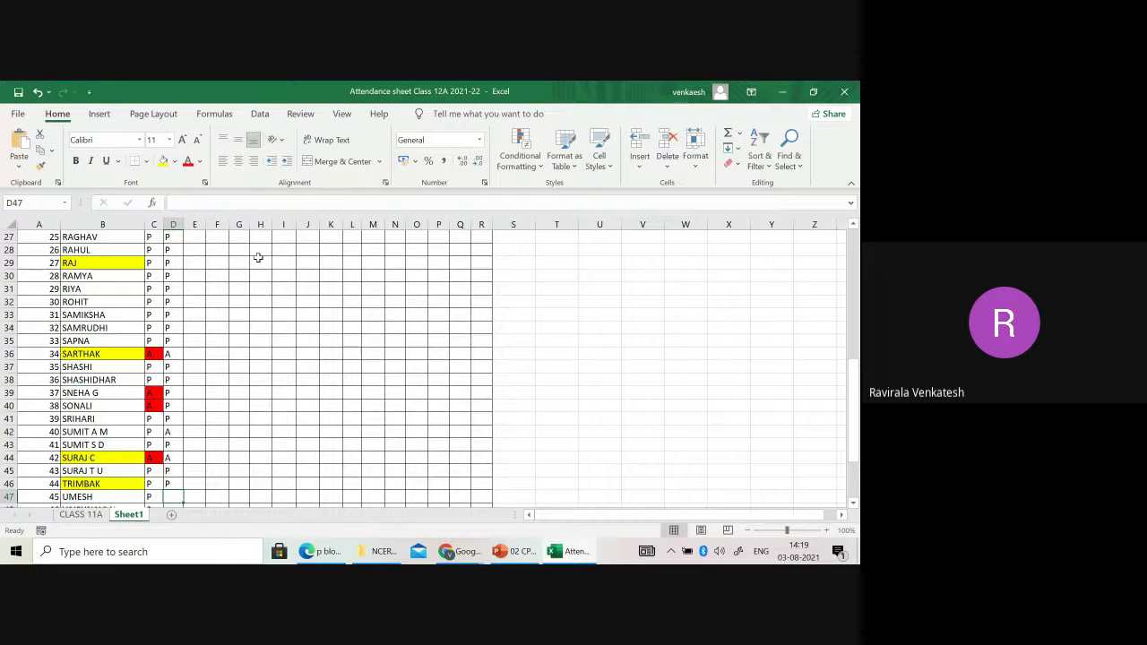
text(A)
key(Return)
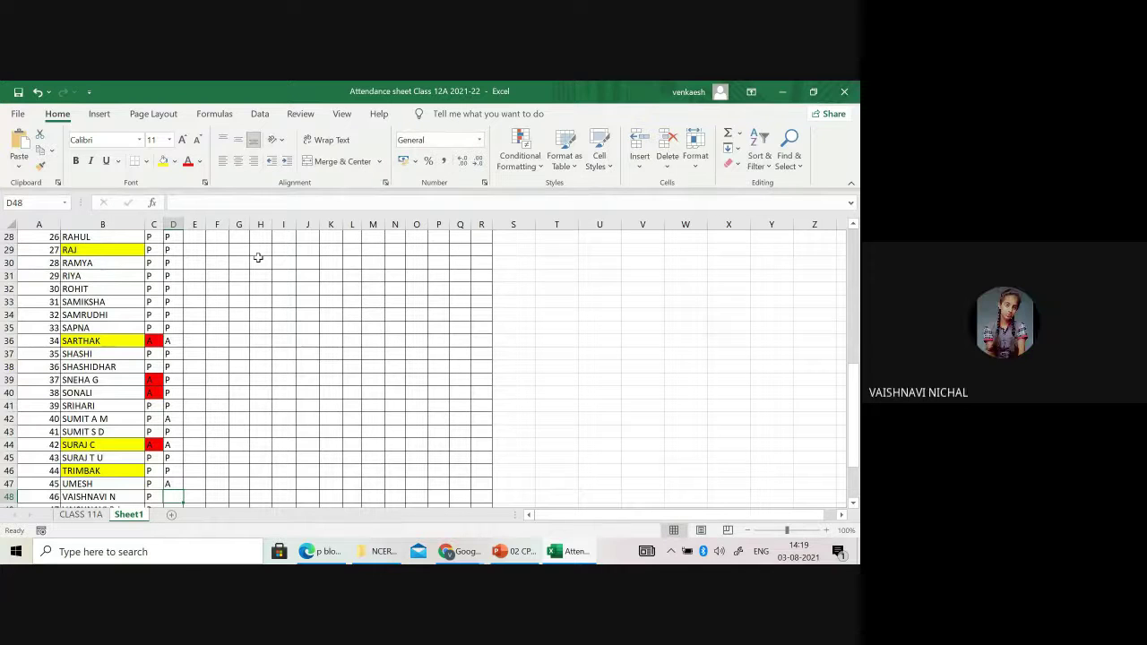
text(P)
key(Return)
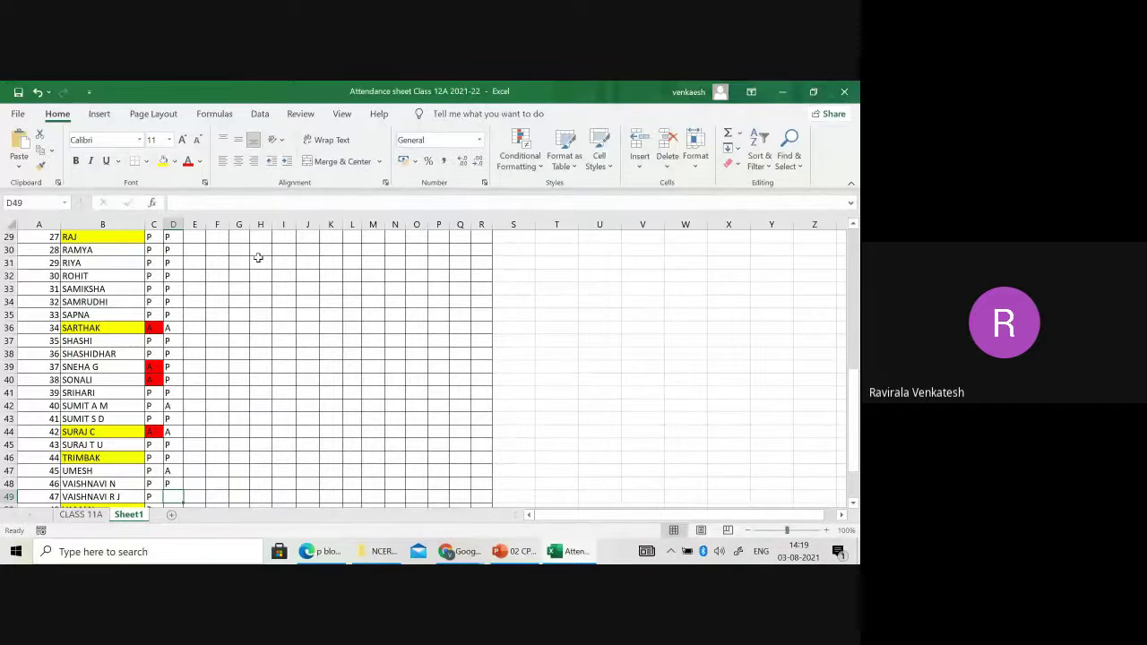
text(P)
key(Return)
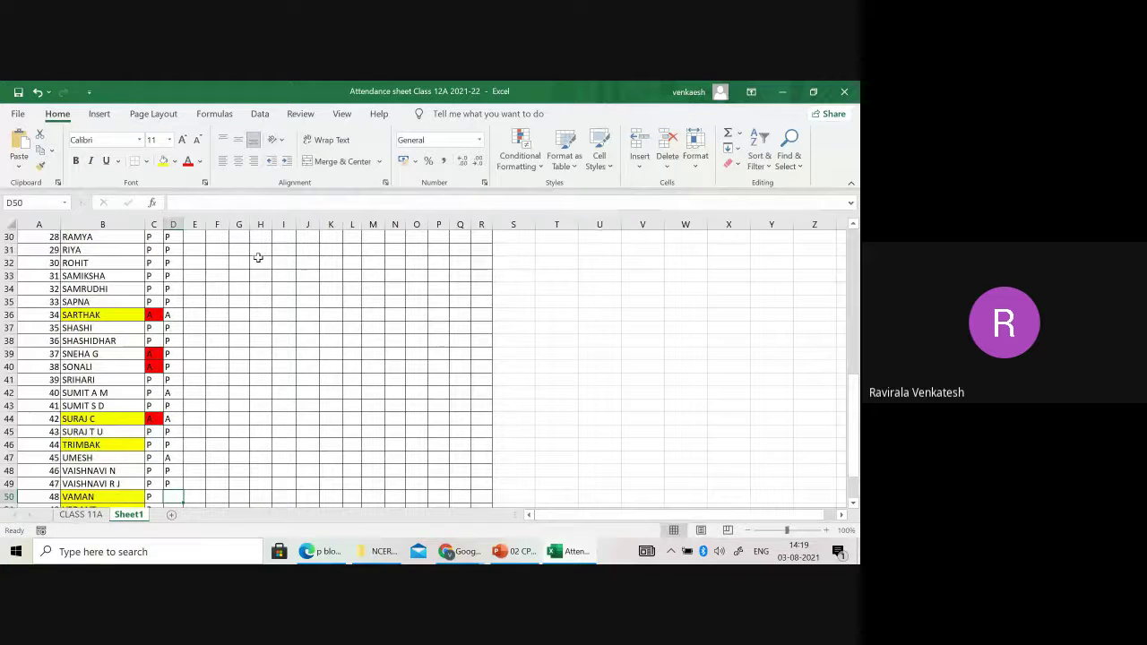
key(Up)
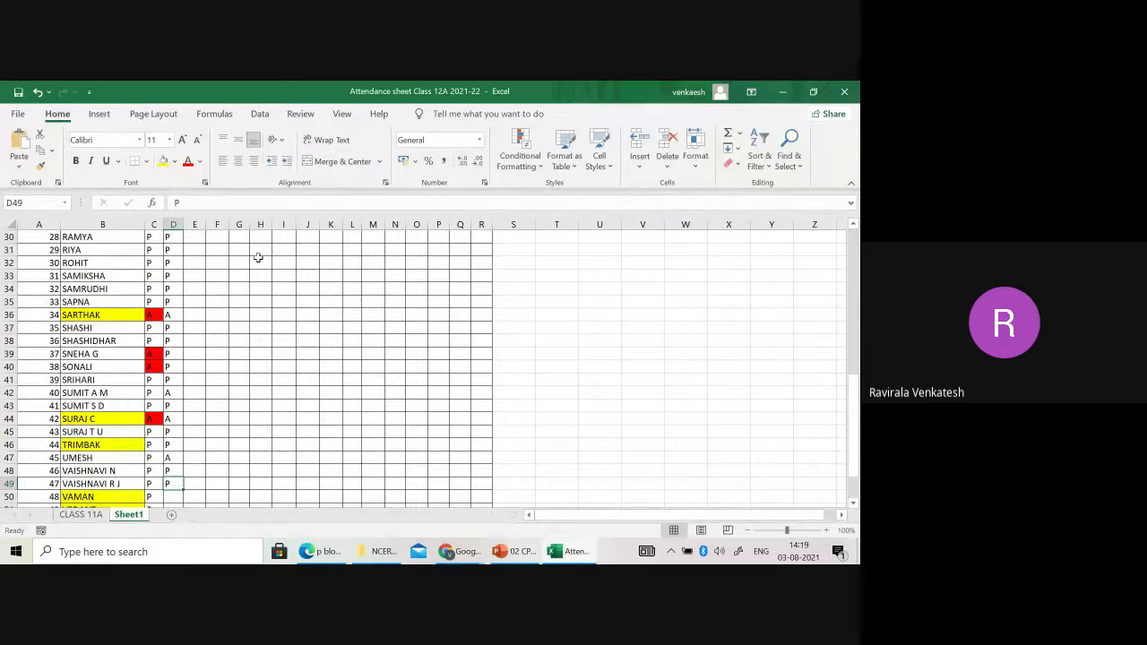
key(Left)
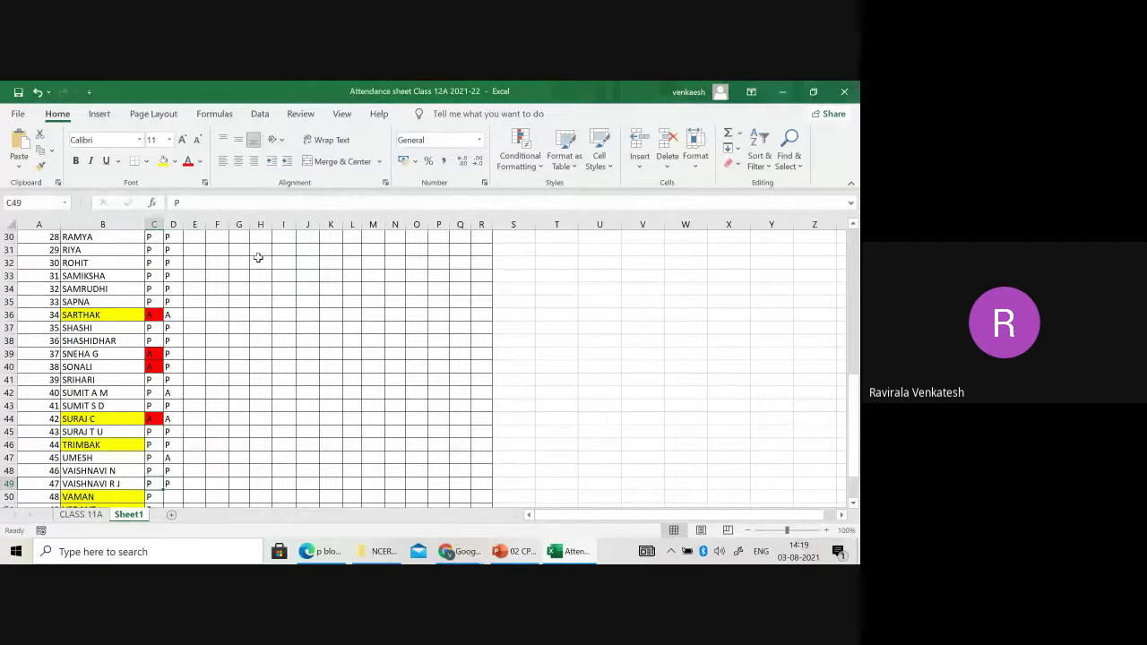
key(Right)
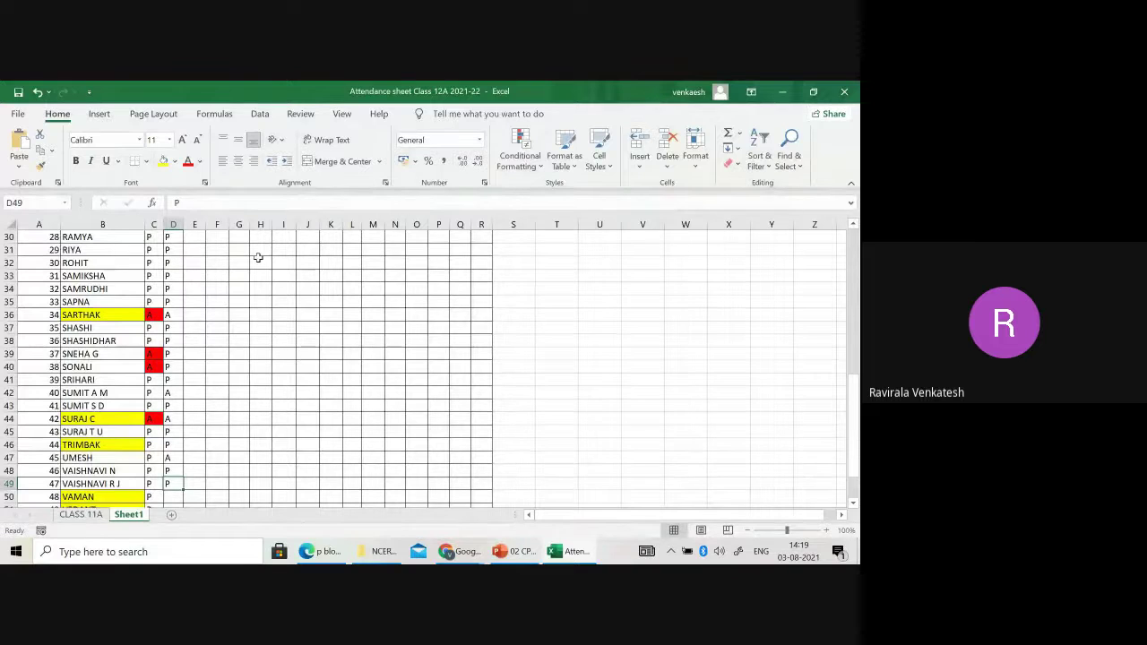
key(Down)
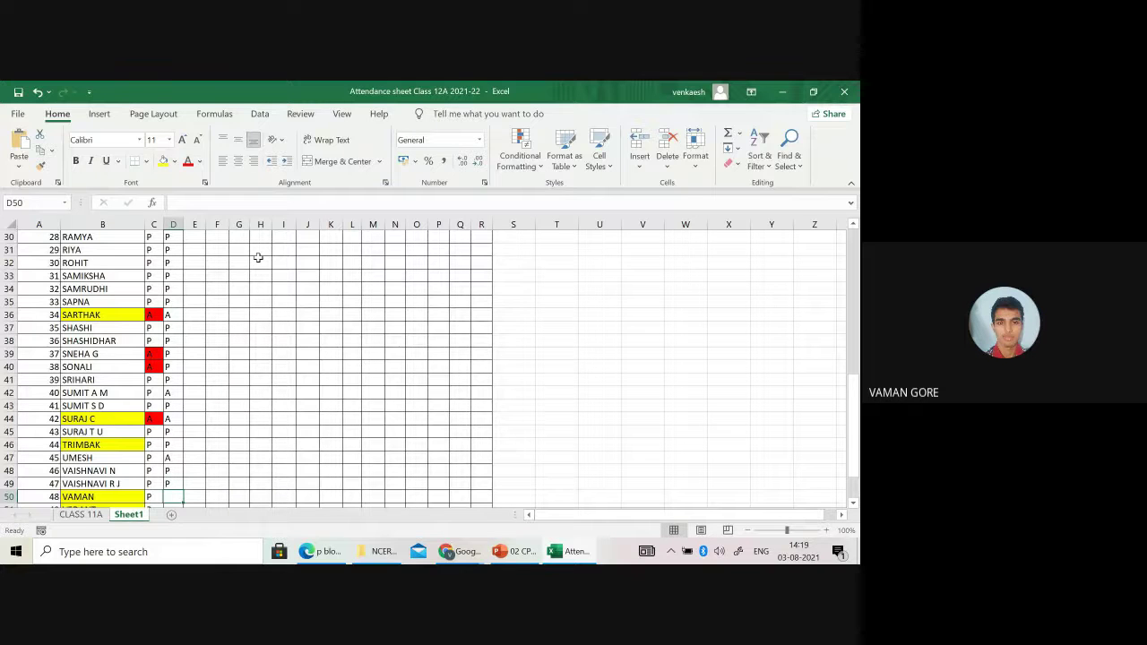
Mark roll numbers 48 to 52 as present for 3 August by entering P in each cell of D50:D54
text(P)
key(Return)
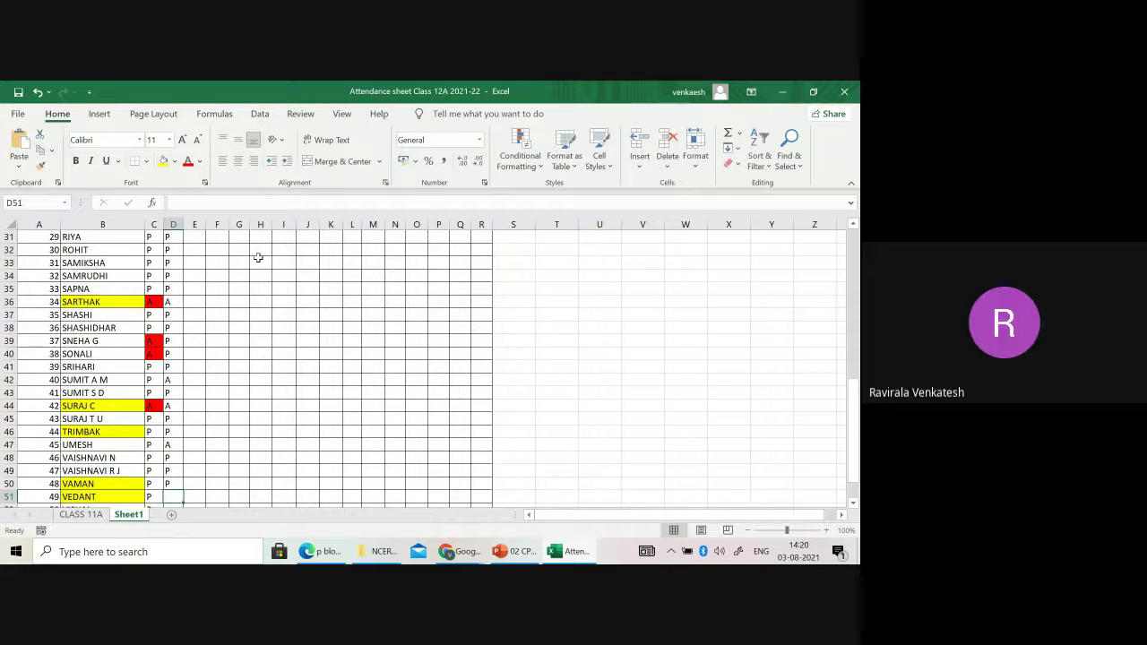
text(P)
key(Return)
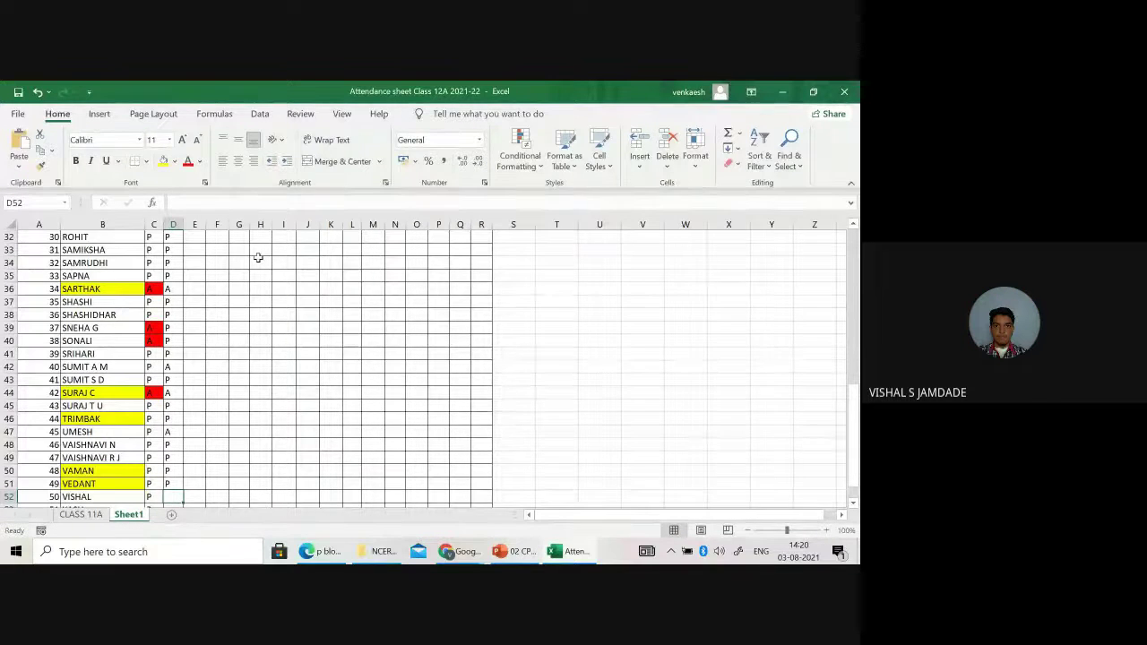
text(P)
key(Return)
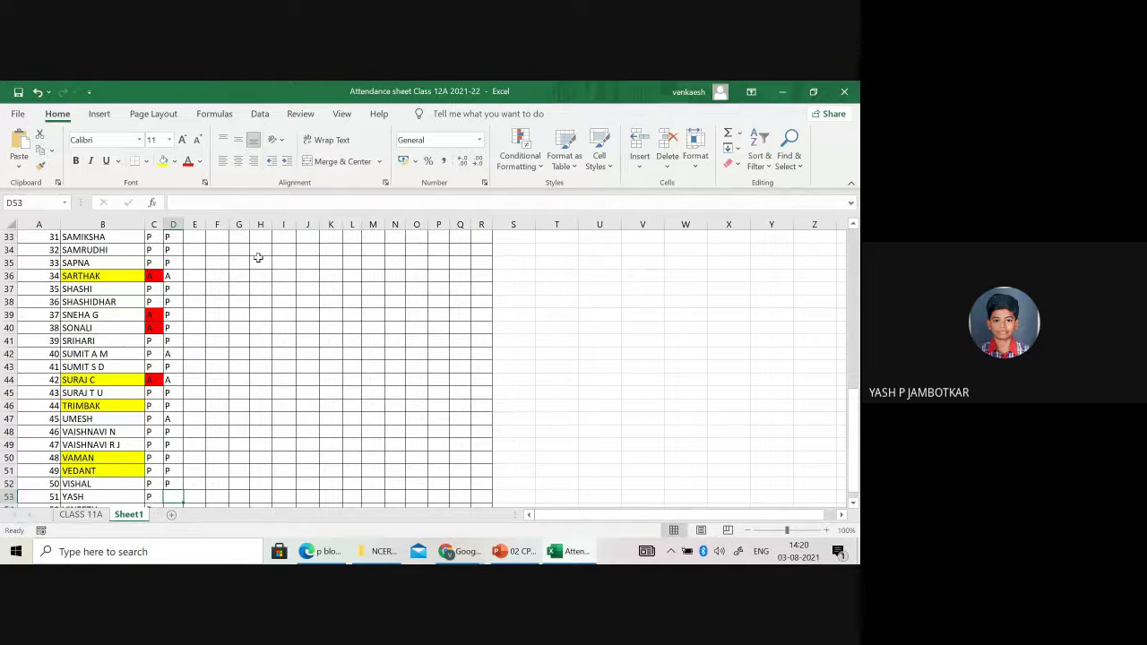
text(P)
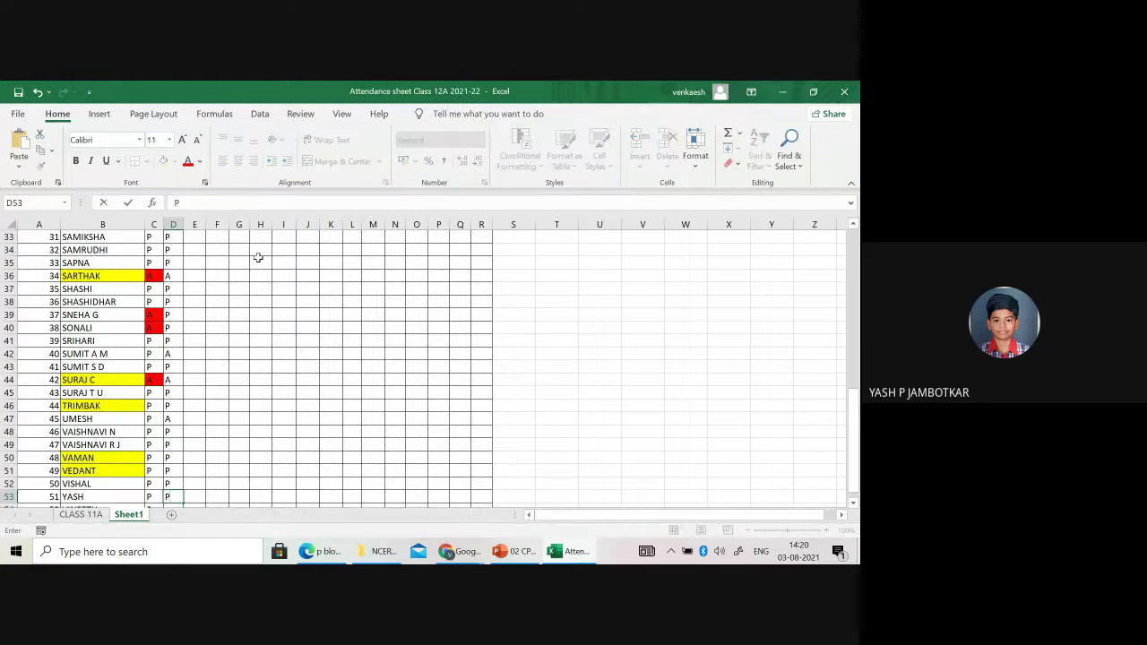
key(Return)
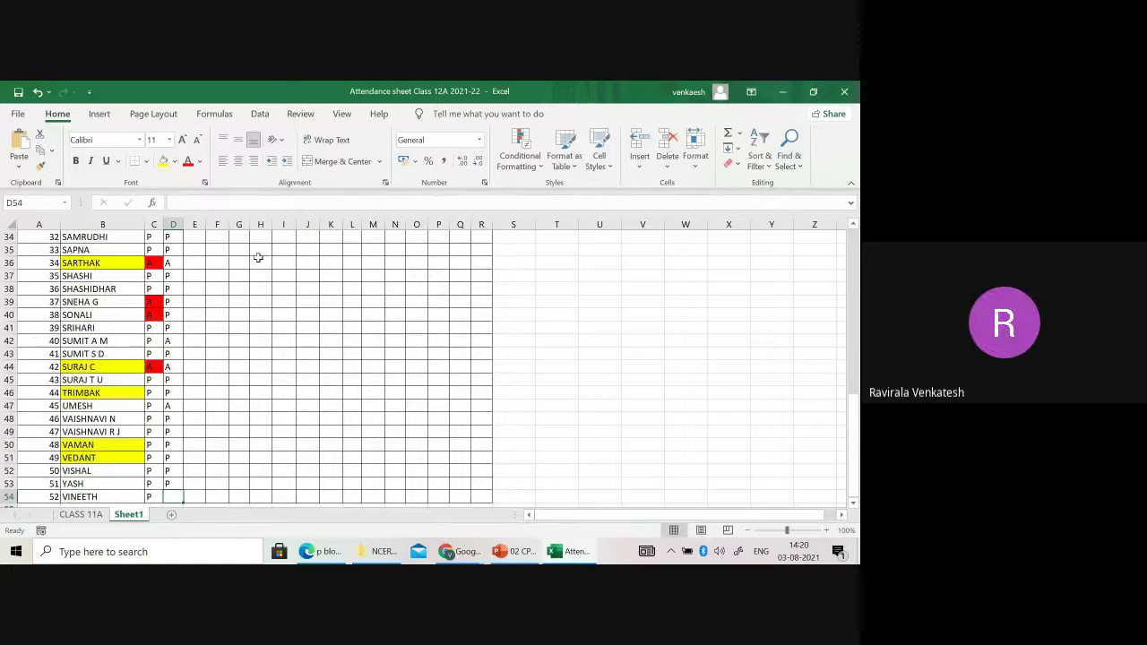
text(P)
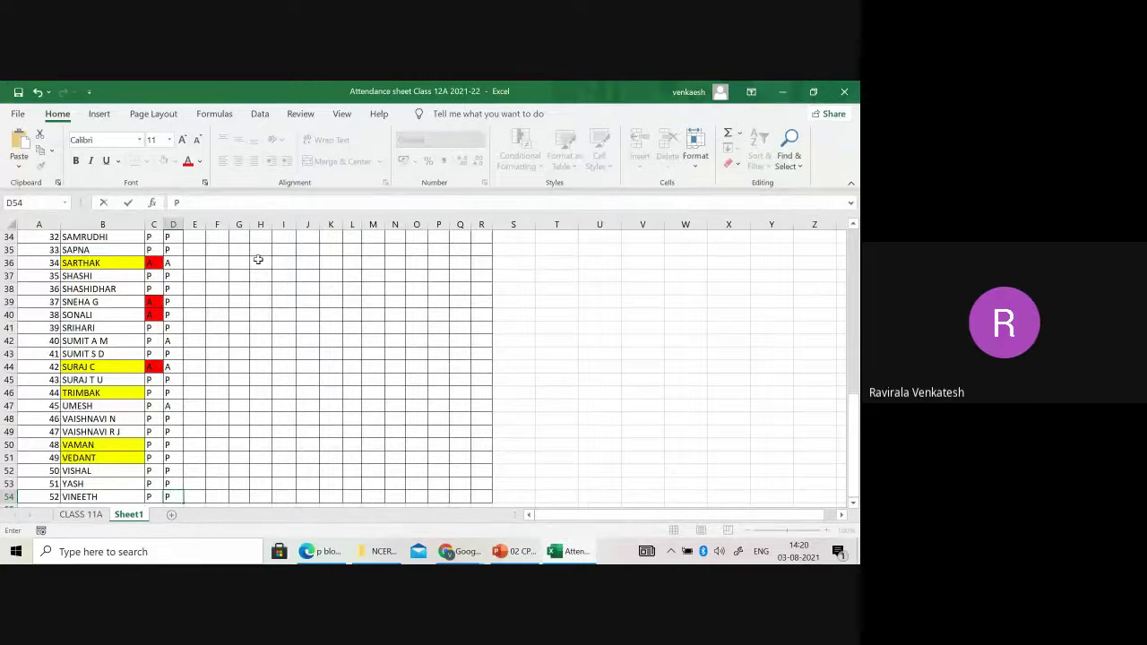
Switch from the attendance workbook to the Google Meet call window in Chrome
scroll(296, 448, down, 3)
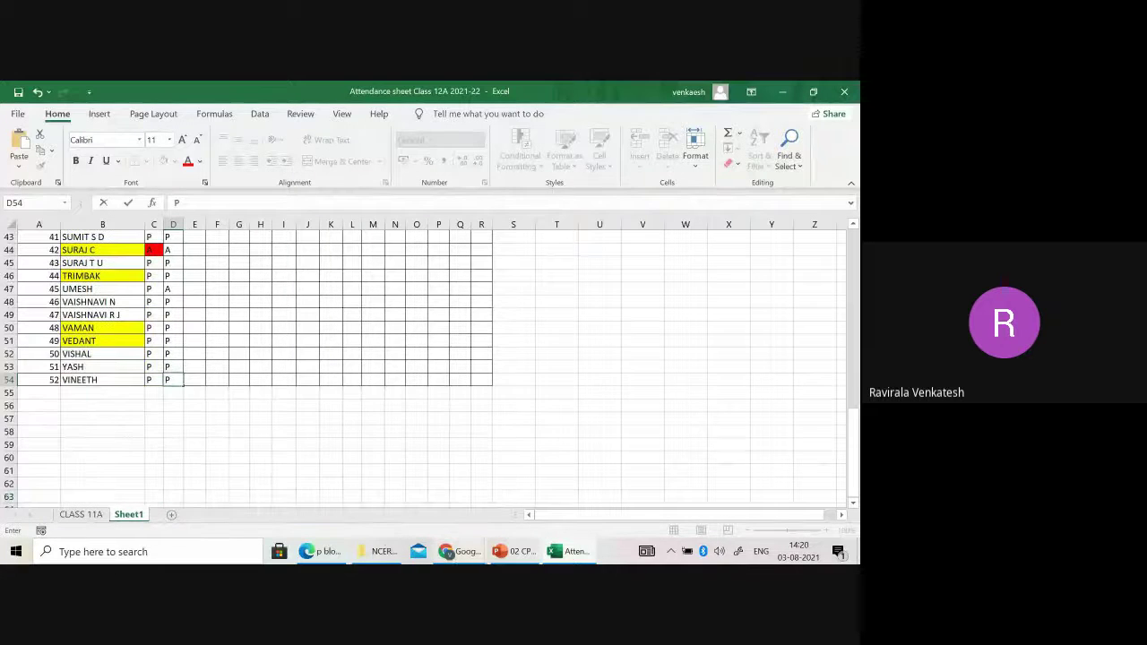
mouse_move(457, 554)
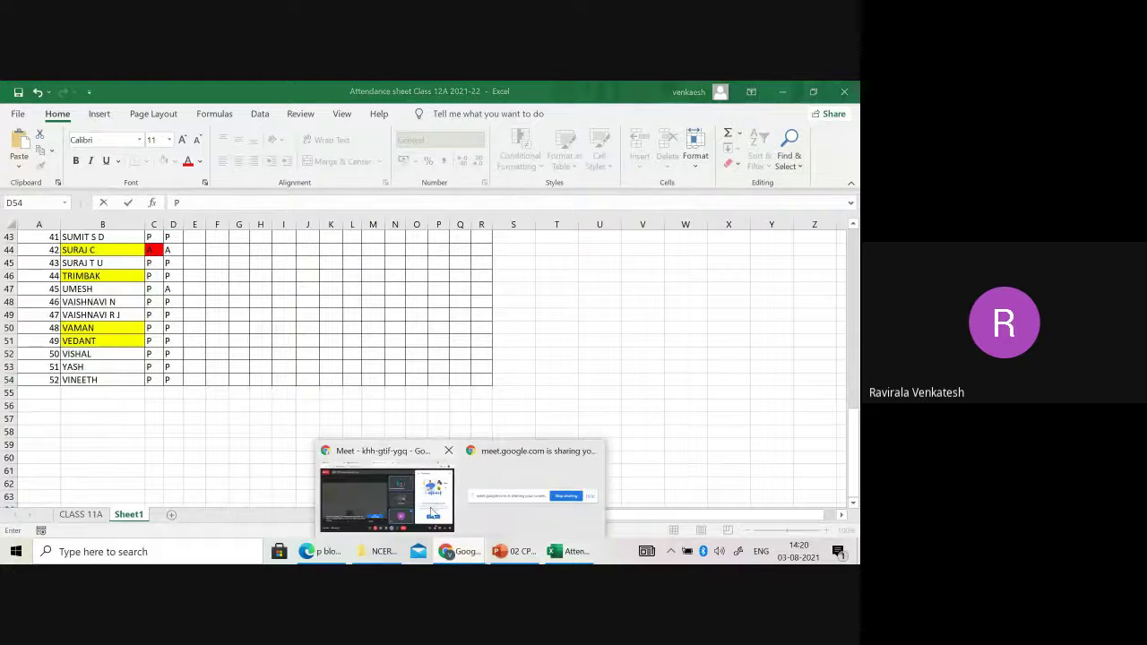
click(403, 498)
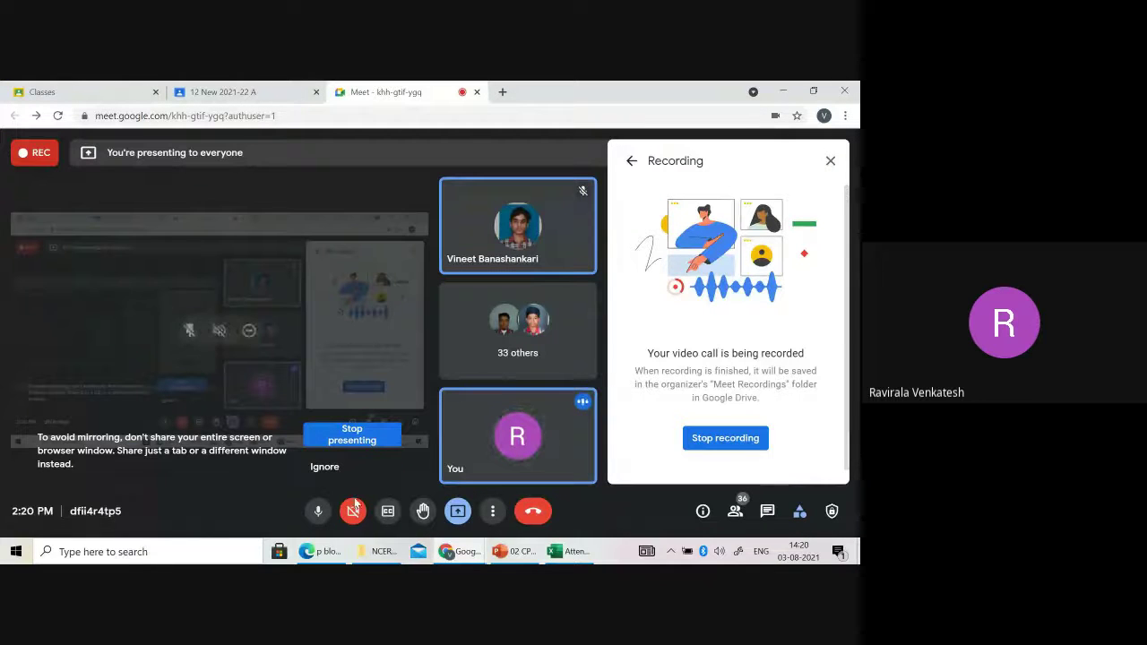